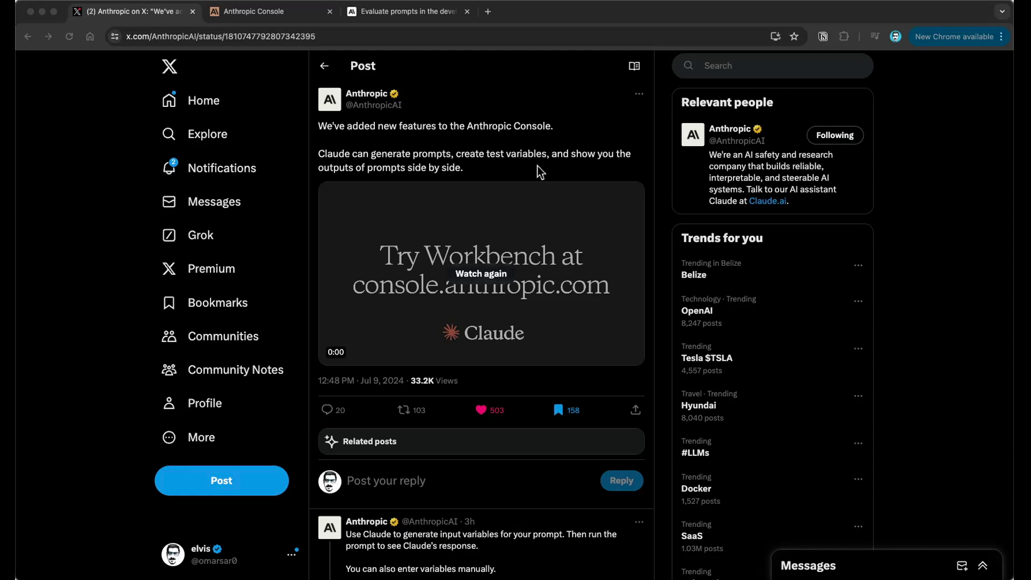
Look through the Anthropic announcement thread about the new Console features.
scroll(538, 167, down, 6)
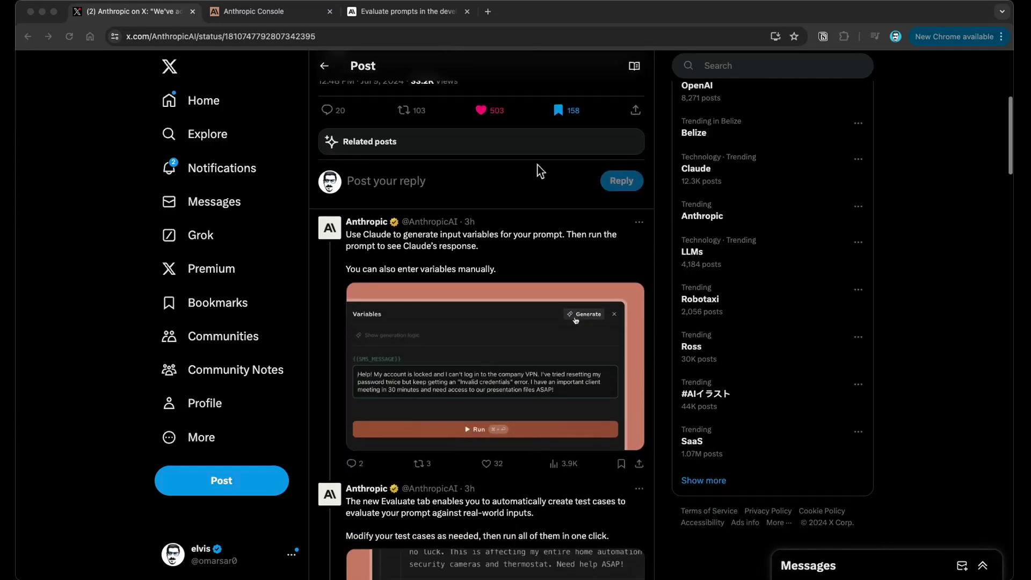
scroll(539, 170, down, 1)
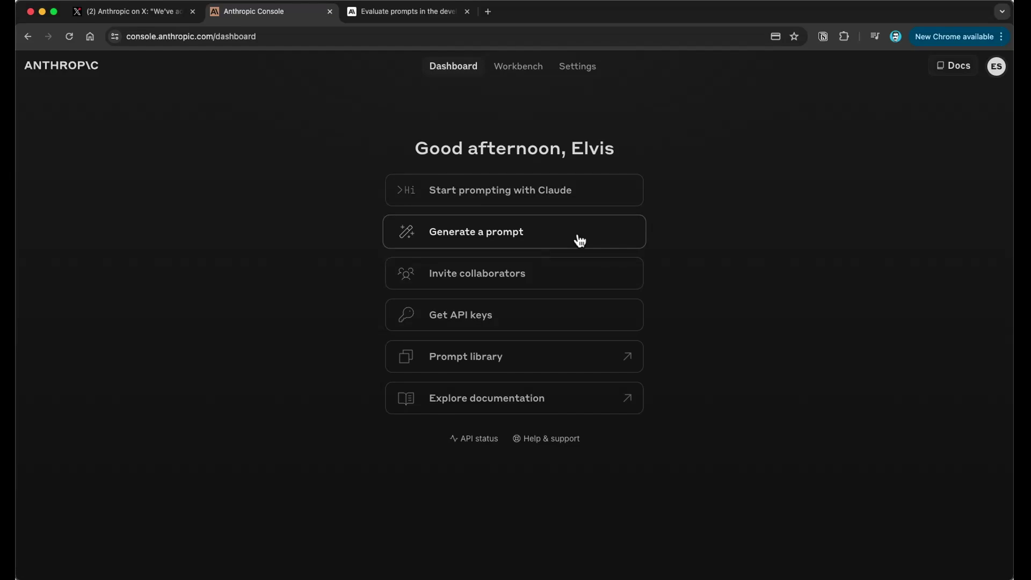
Generate a prompt in the Anthropic Console from the example task "Summarize documents into 10 bullet points max".
click(501, 239)
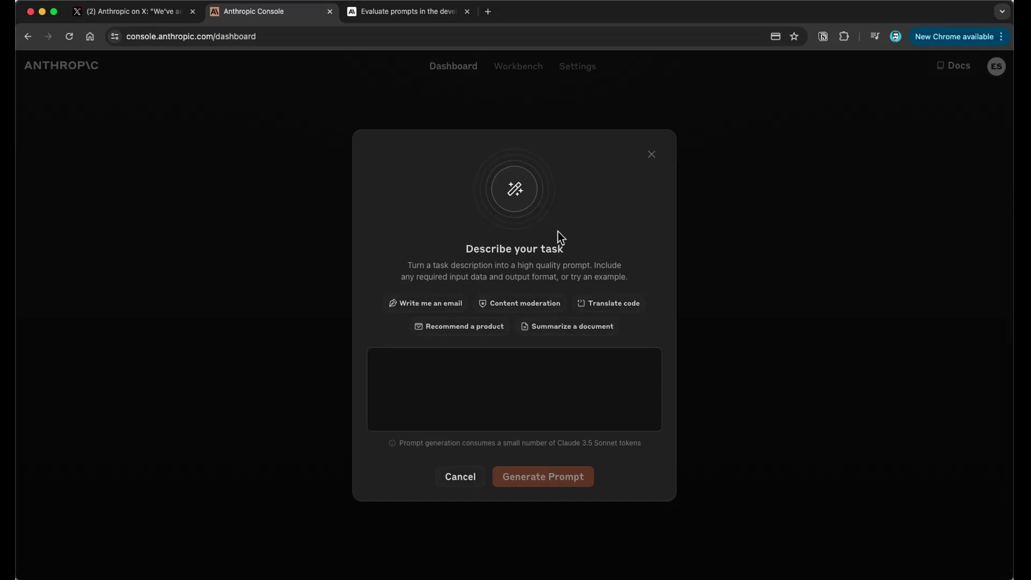
click(530, 394)
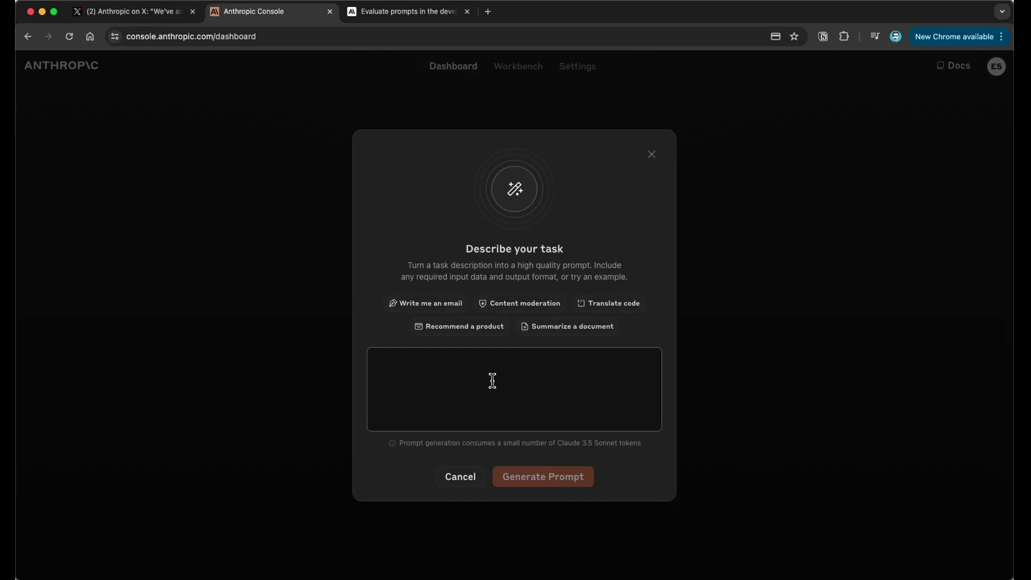
click(575, 330)
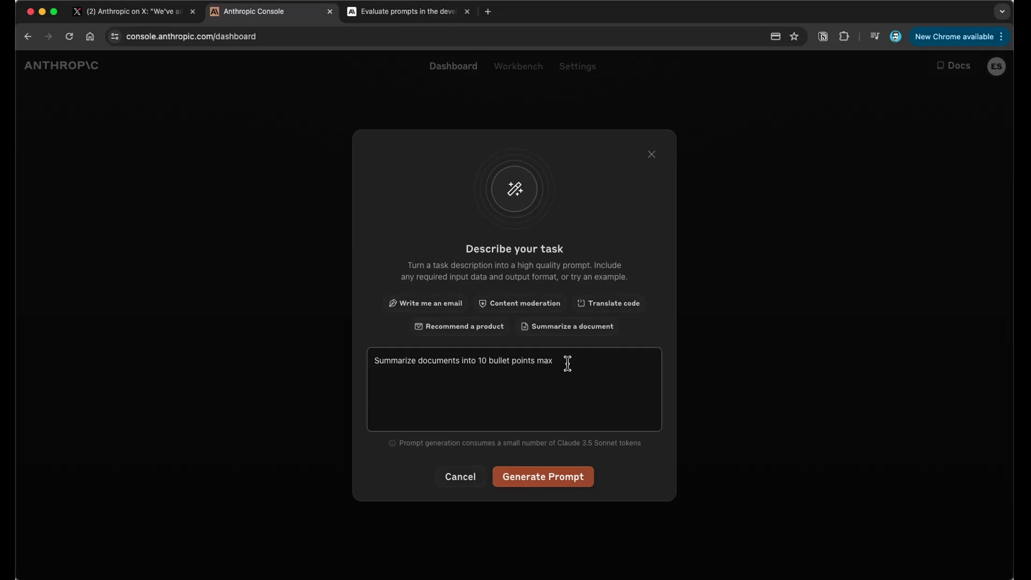
drag(479, 362, 511, 361)
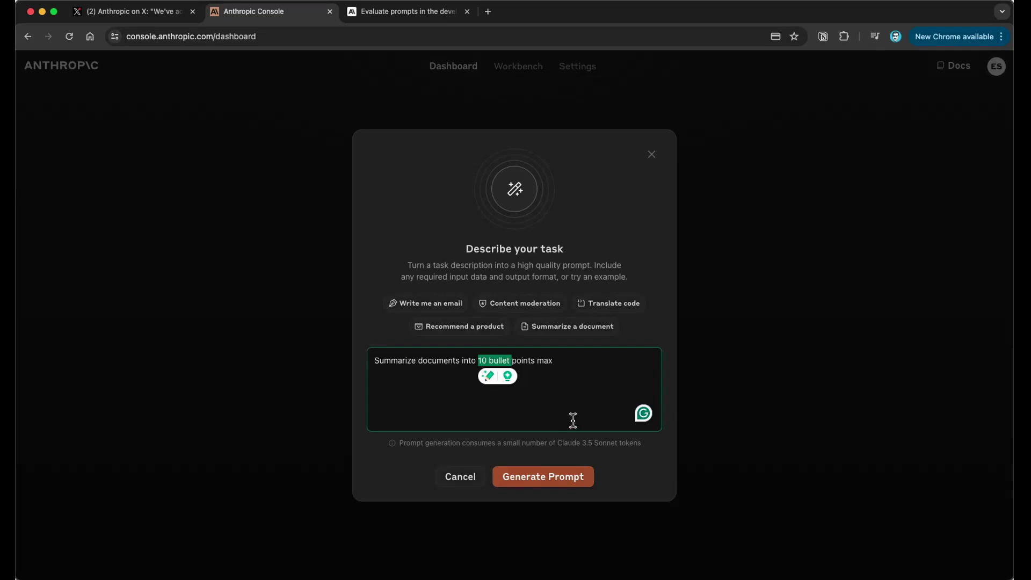
drag(400, 442, 558, 443)
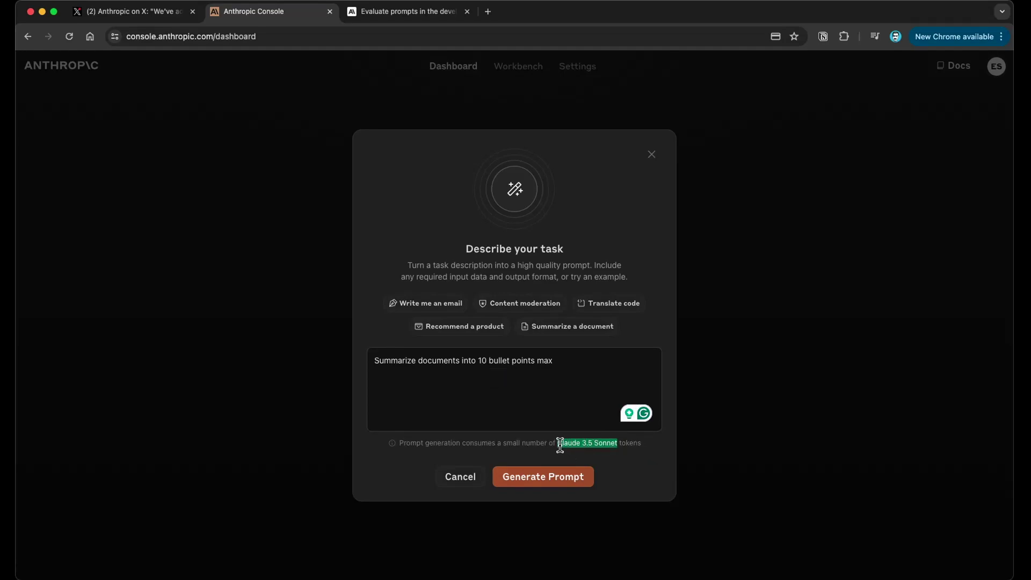
click(542, 479)
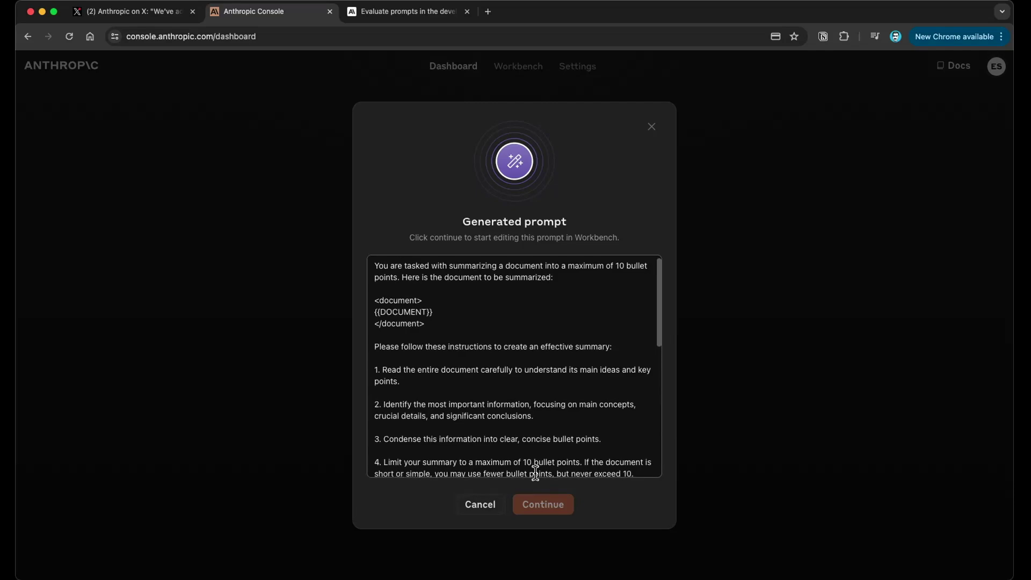
Examine the generated prompt, especially the document tags and the {{DOCUMENT}} variable between them.
scroll(536, 472, down, 10)
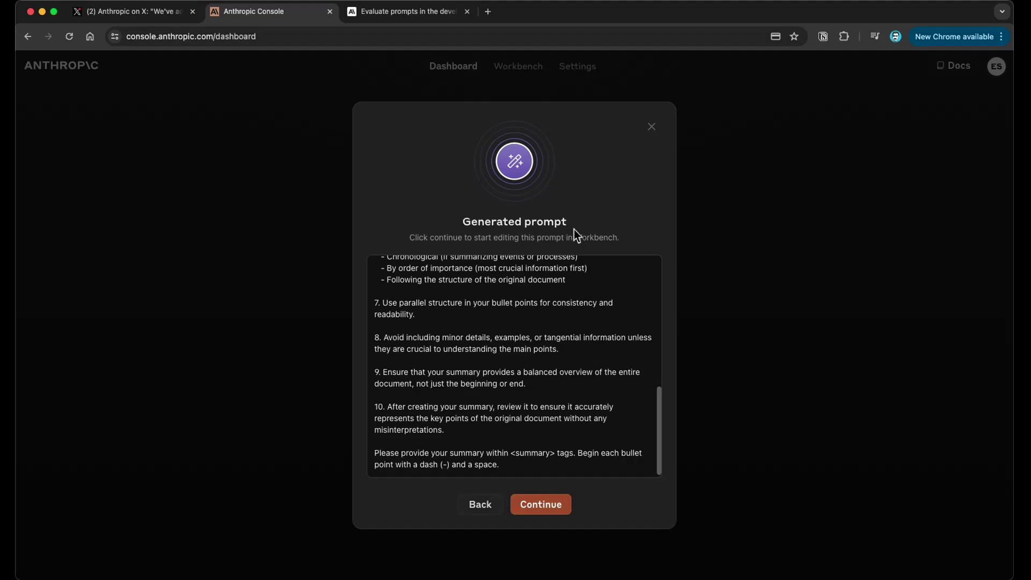
scroll(558, 367, up, 15)
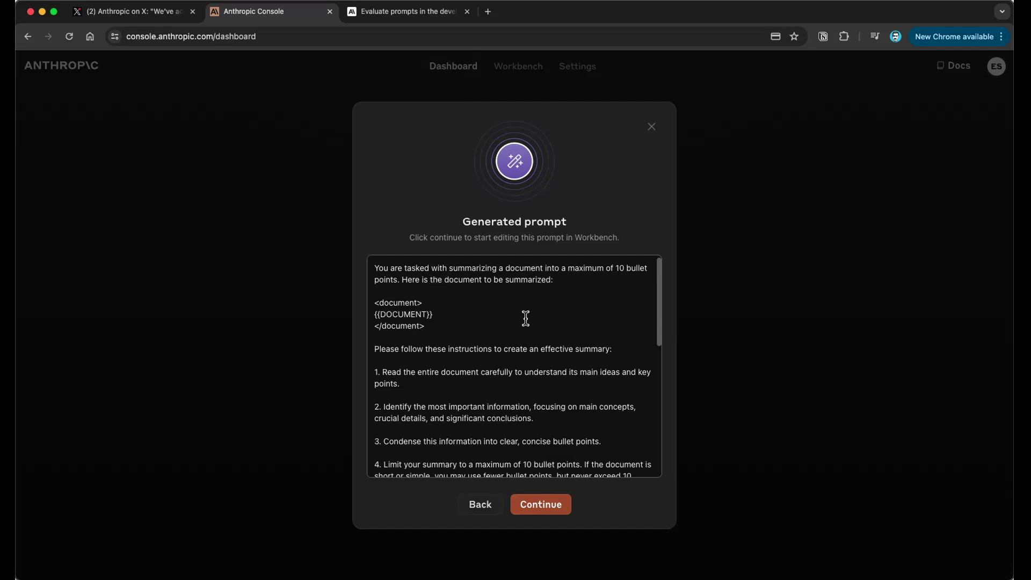
scroll(421, 302, down, 2)
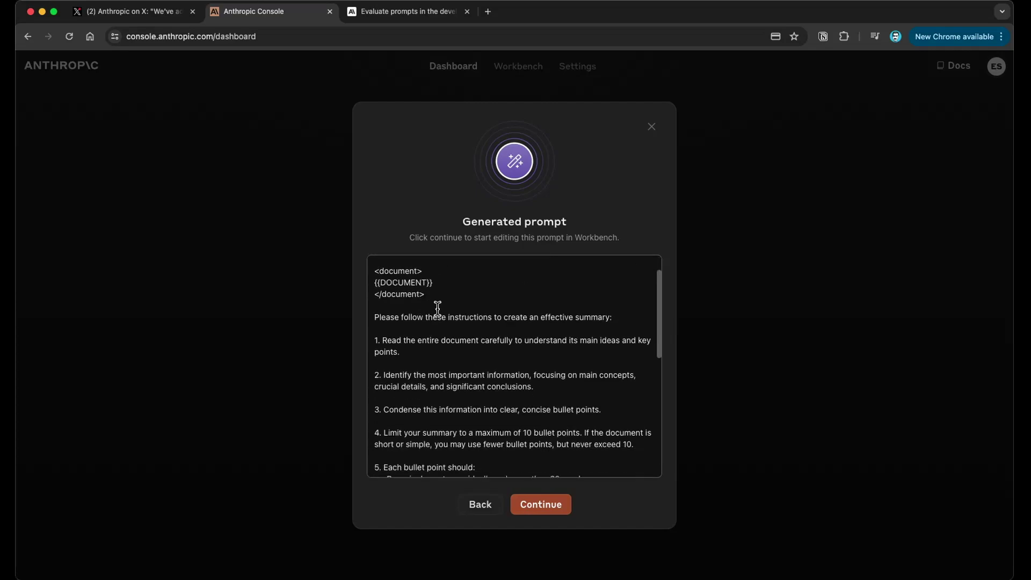
scroll(438, 308, up, 2)
drag(437, 316, 374, 303)
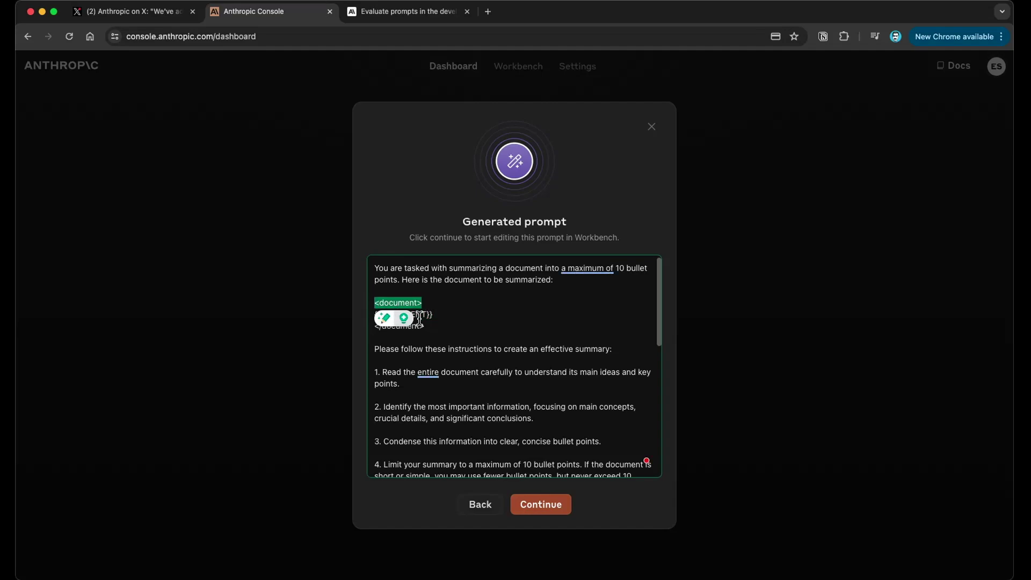
drag(425, 326, 374, 327)
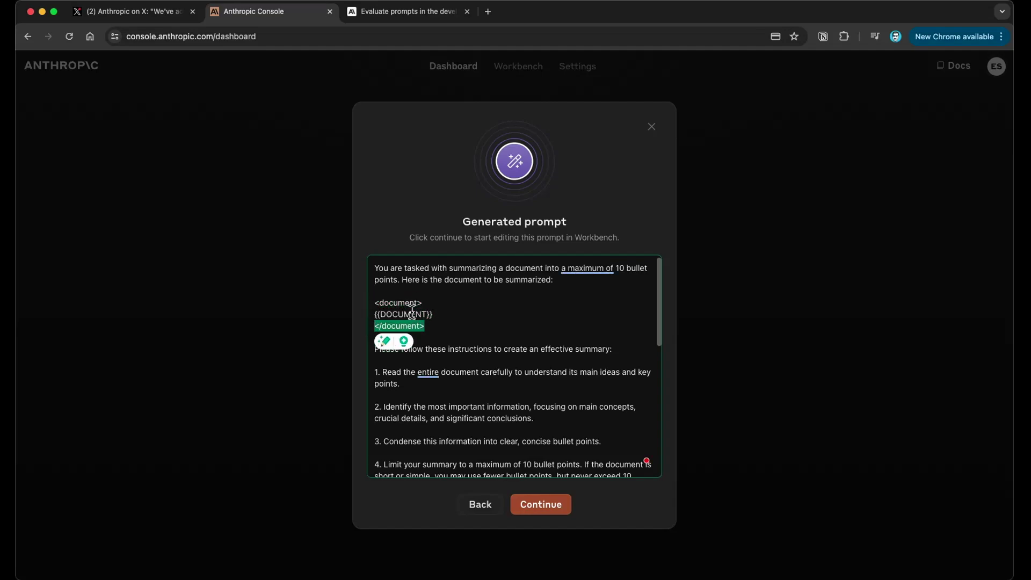
click(494, 357)
scroll(495, 357, down, 3)
scroll(497, 352, up, 3)
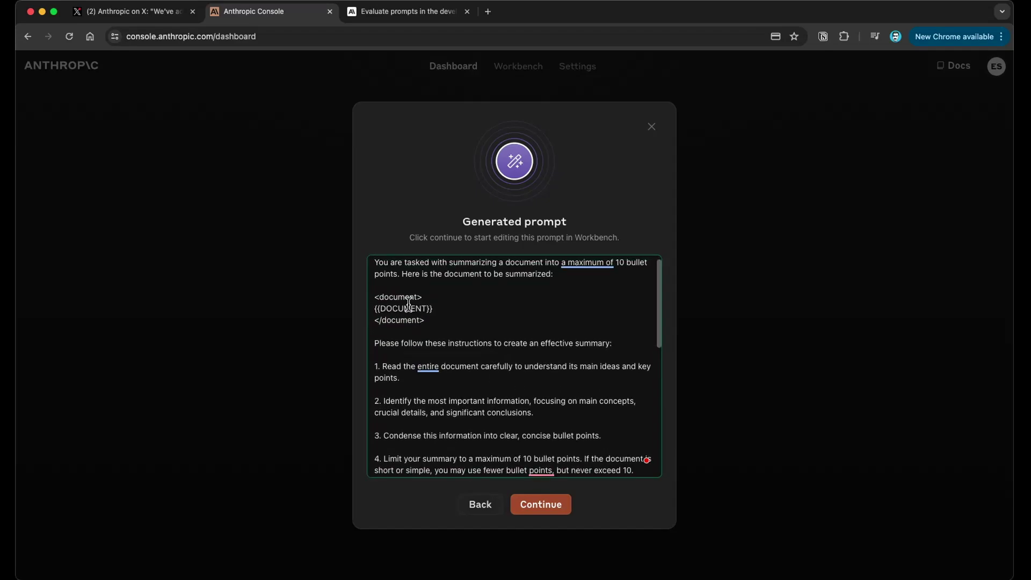
drag(437, 309, 374, 308)
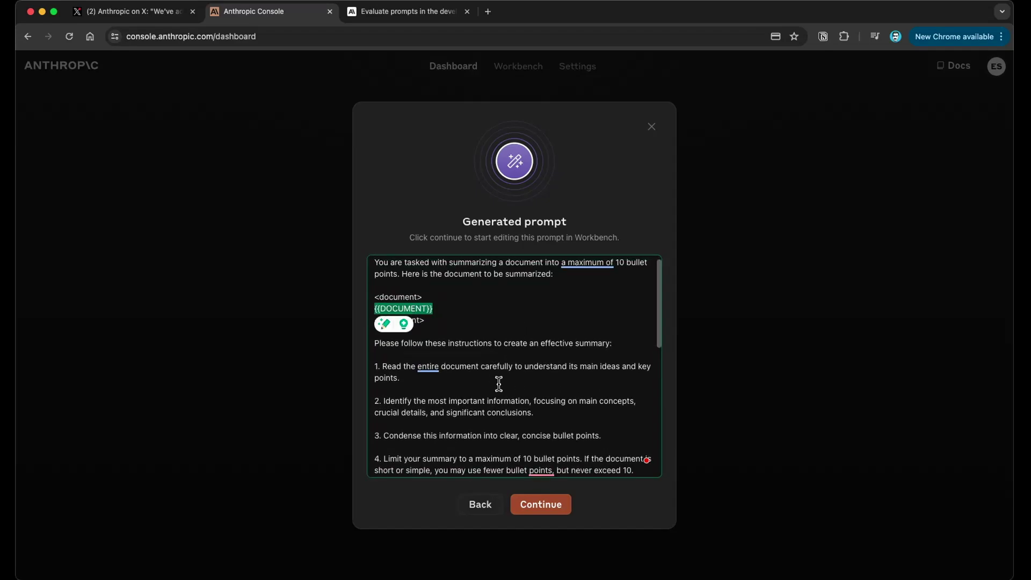
Read the generated prompt's numbered summary instructions through to the closing output-format request.
scroll(504, 370, down, 1)
drag(613, 311, 371, 315)
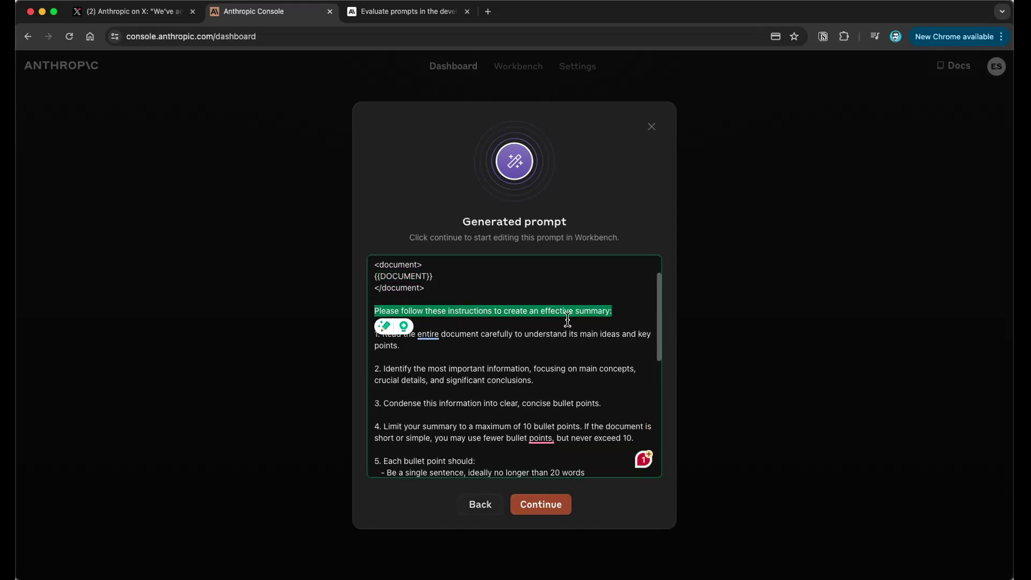
click(532, 350)
click(548, 380)
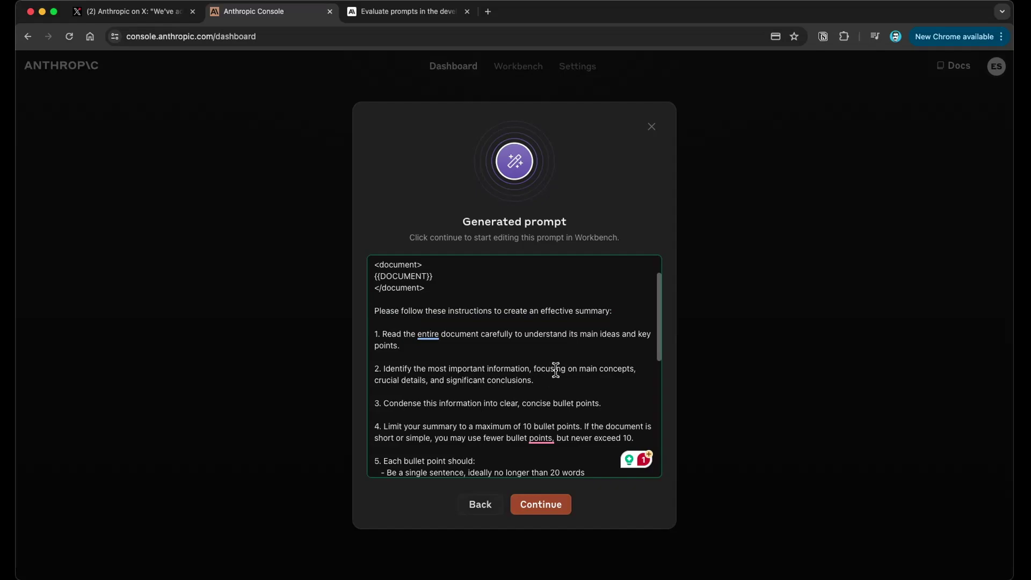
scroll(559, 361, down, 1)
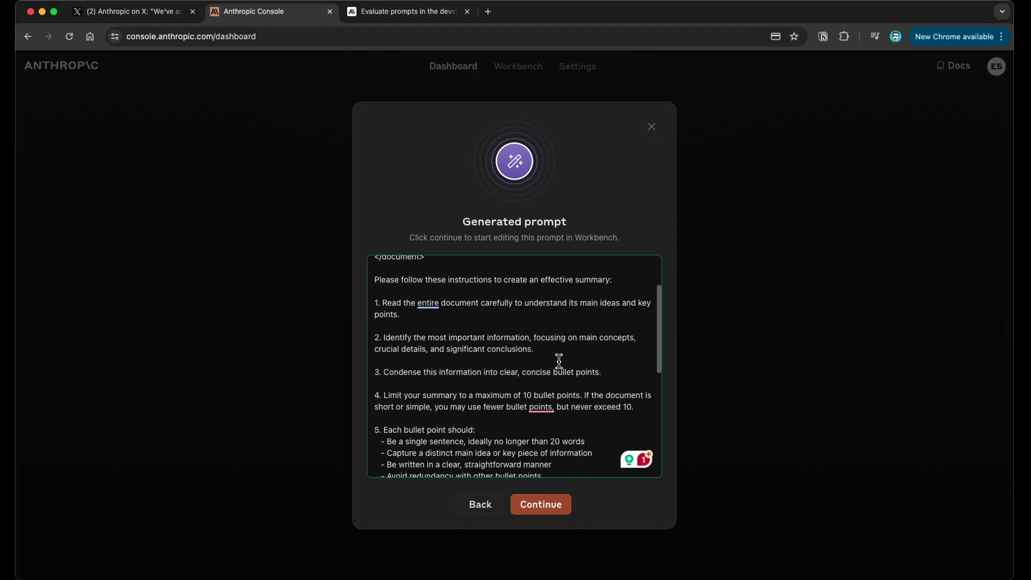
scroll(560, 362, down, 1)
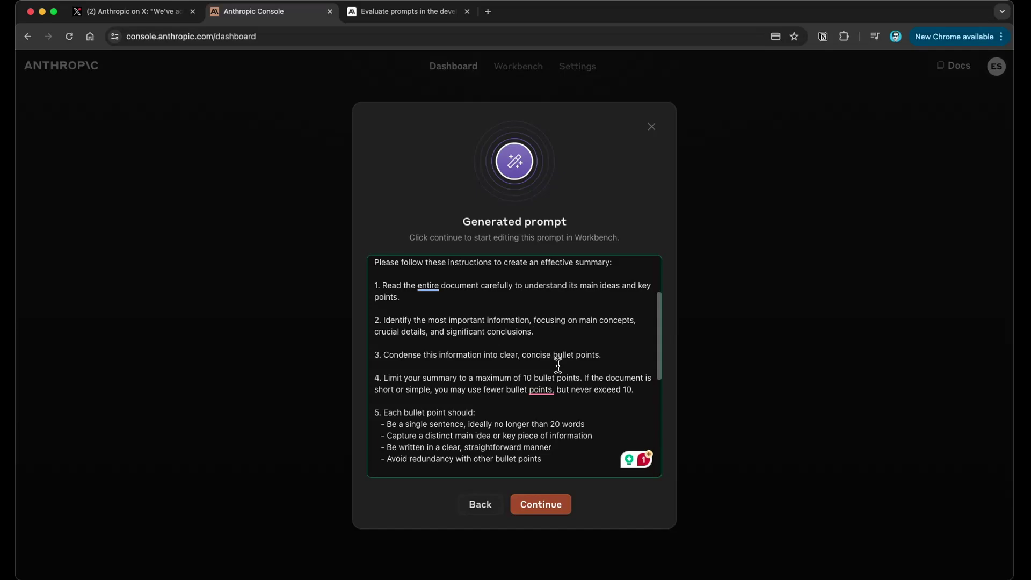
scroll(553, 362, down, 1)
scroll(422, 317, up, 1)
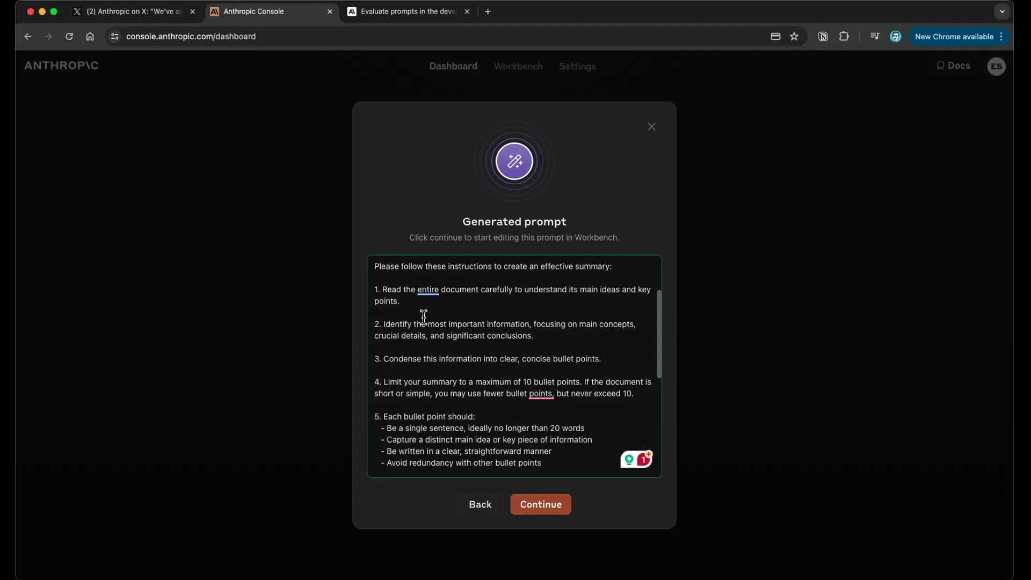
scroll(396, 396, down, 6)
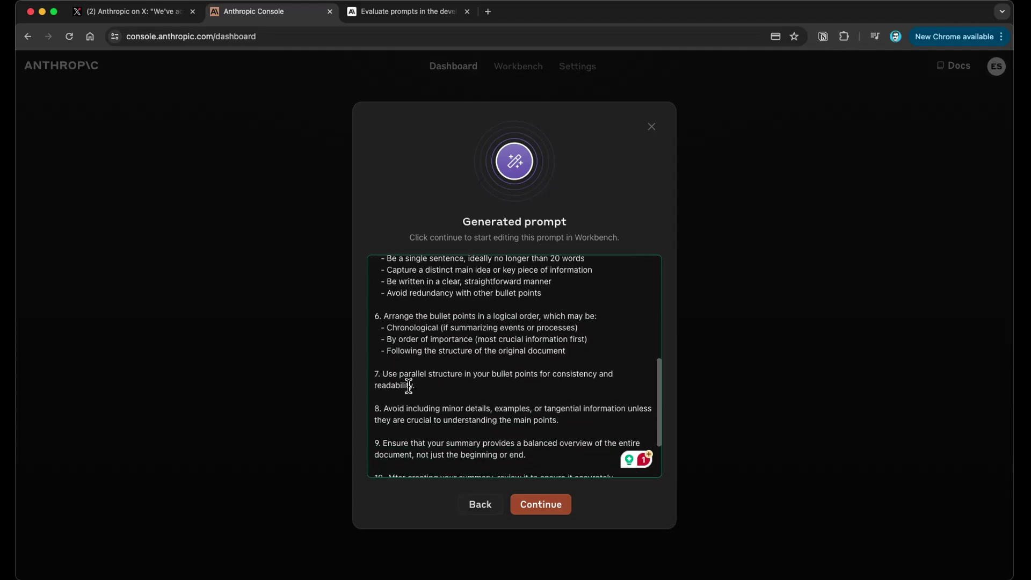
scroll(410, 387, down, 3)
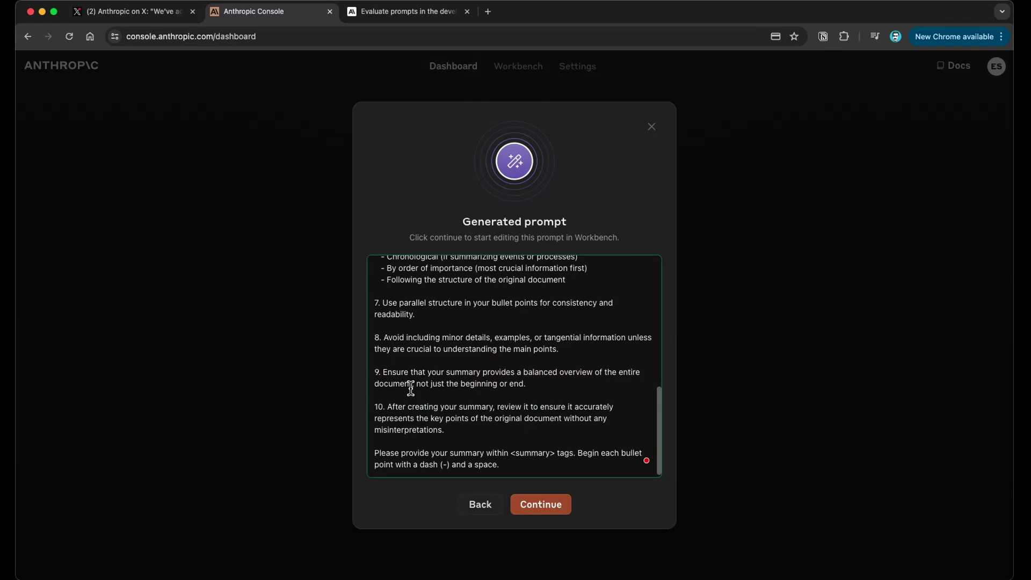
Continue with the generated prompt in Workbench and have an example value generated for the {{DOCUMENT}} variable.
click(549, 513)
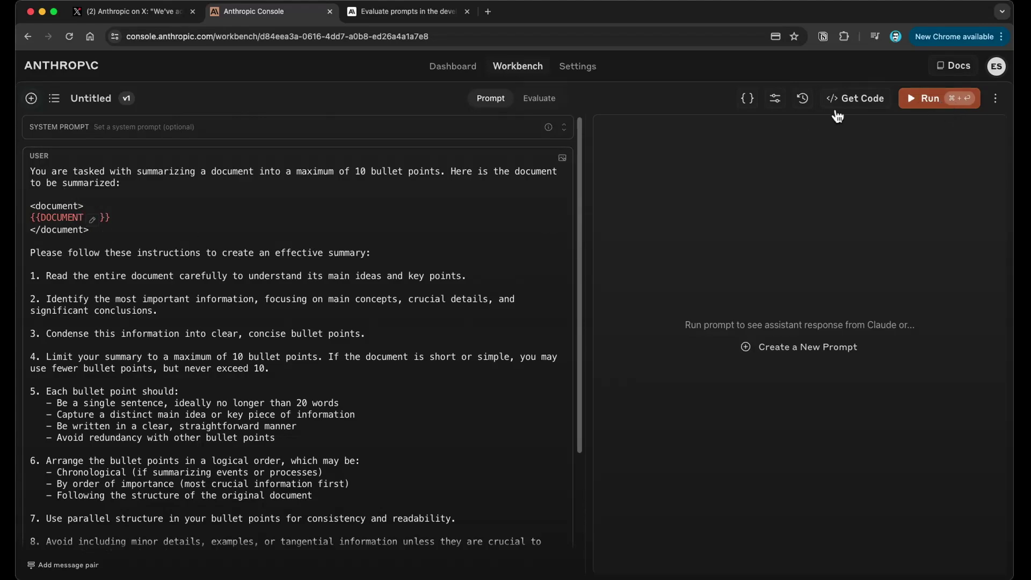
double_click(76, 221)
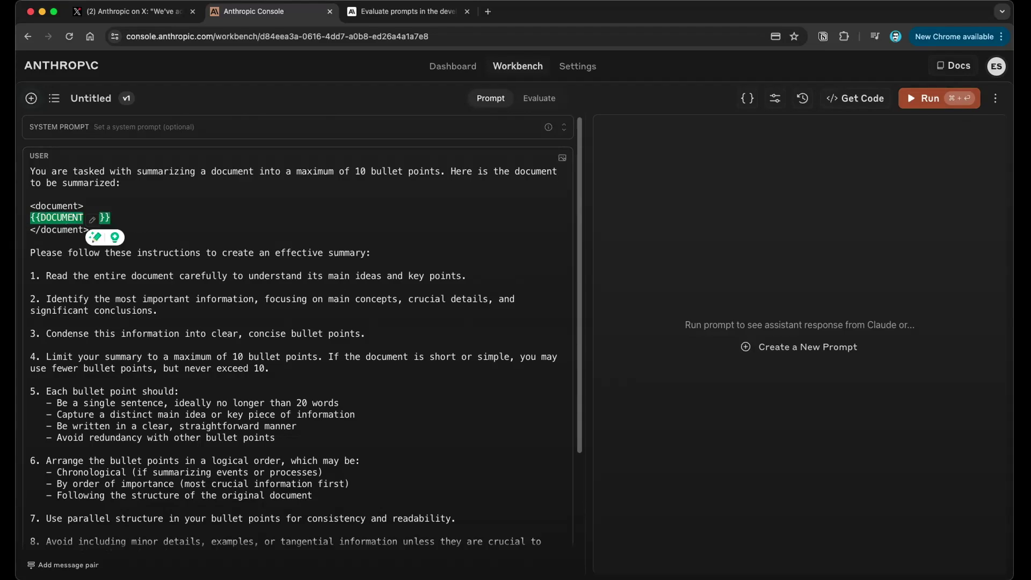
click(93, 220)
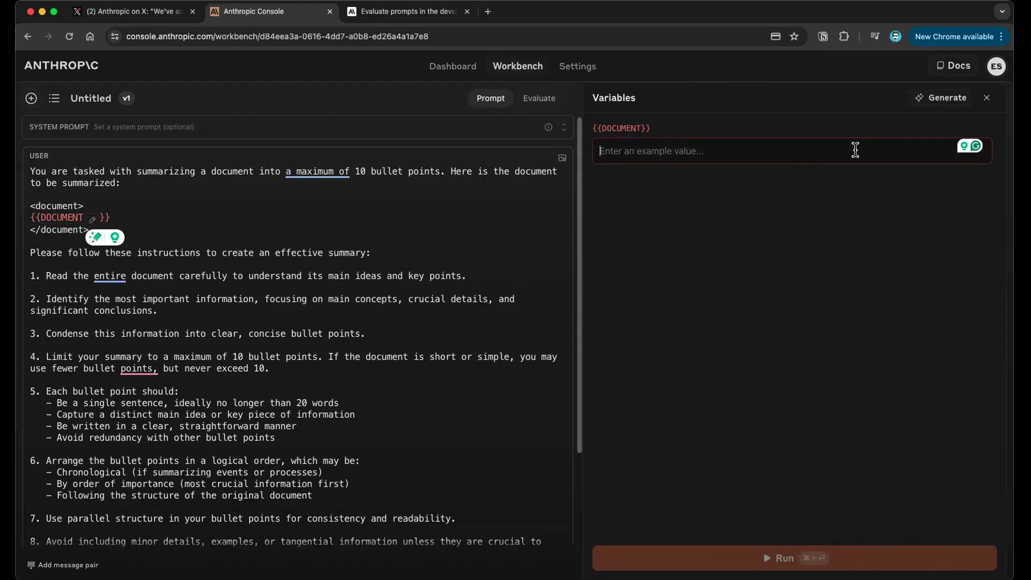
drag(589, 99, 654, 97)
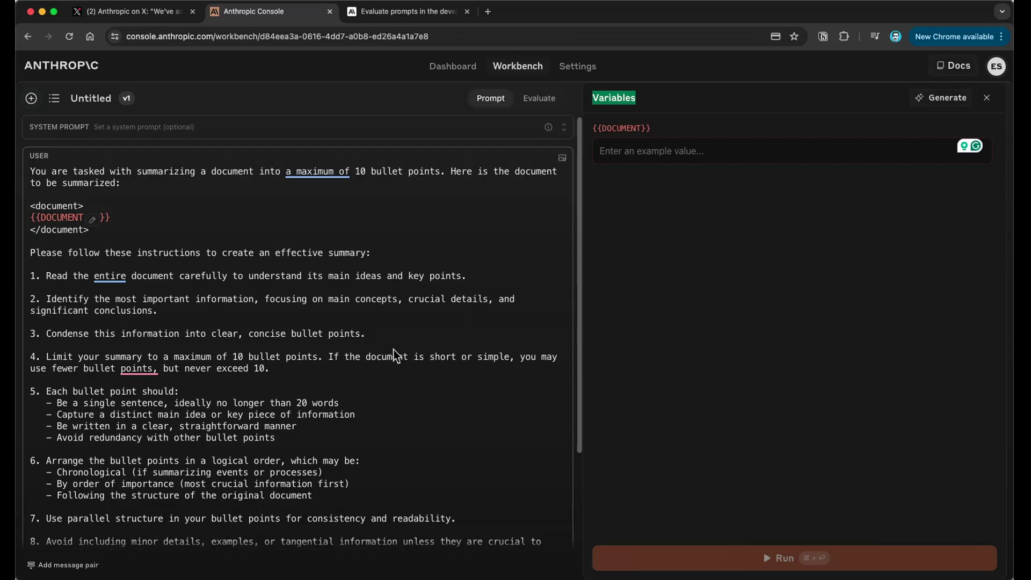
click(945, 103)
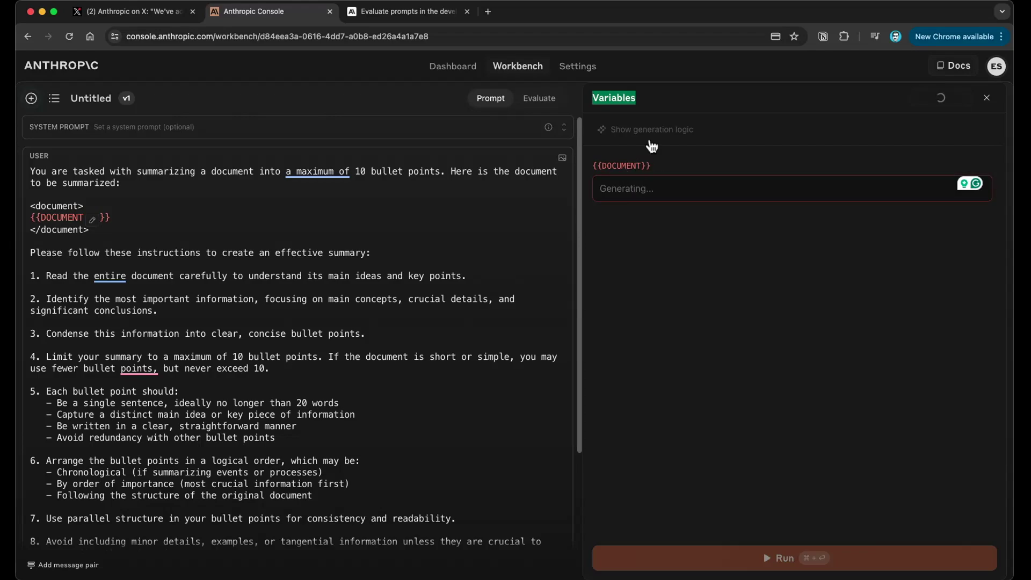
Show the generation logic for the variable and read it together with the generated example document.
click(618, 129)
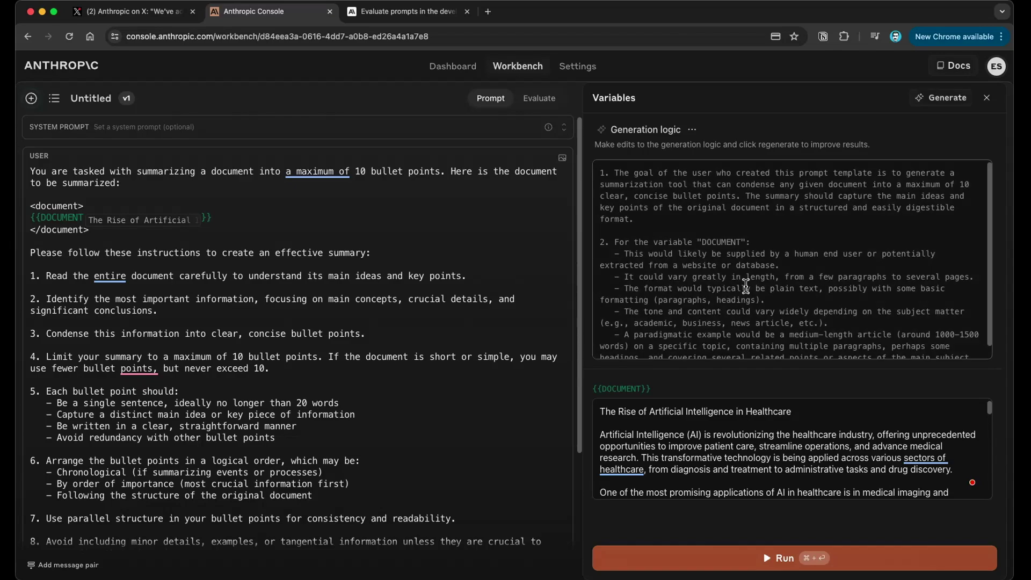
scroll(762, 253, down, 1)
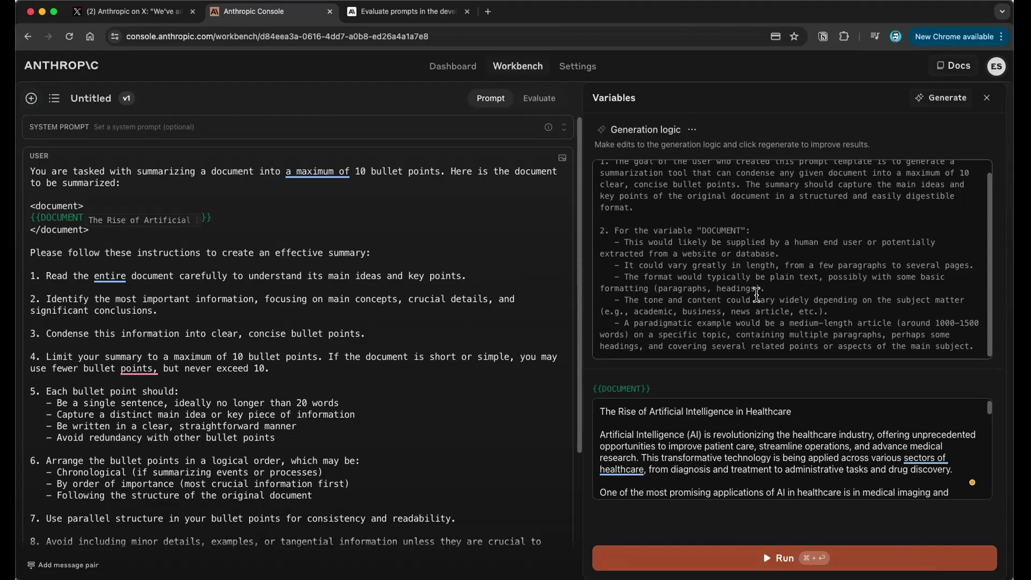
click(748, 279)
scroll(711, 233, up, 1)
click(699, 208)
scroll(923, 310, down, 1)
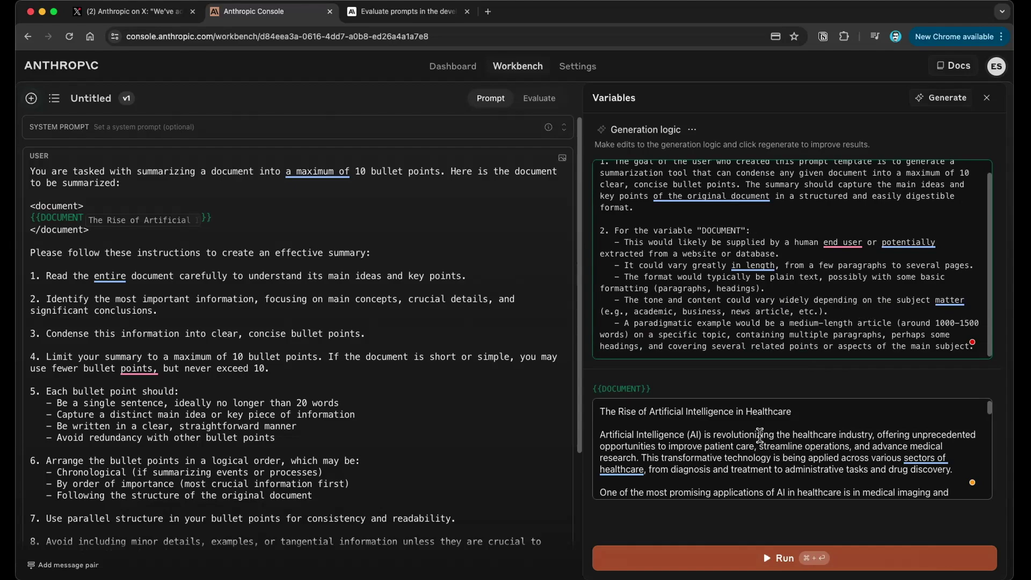
scroll(741, 437, down, 10)
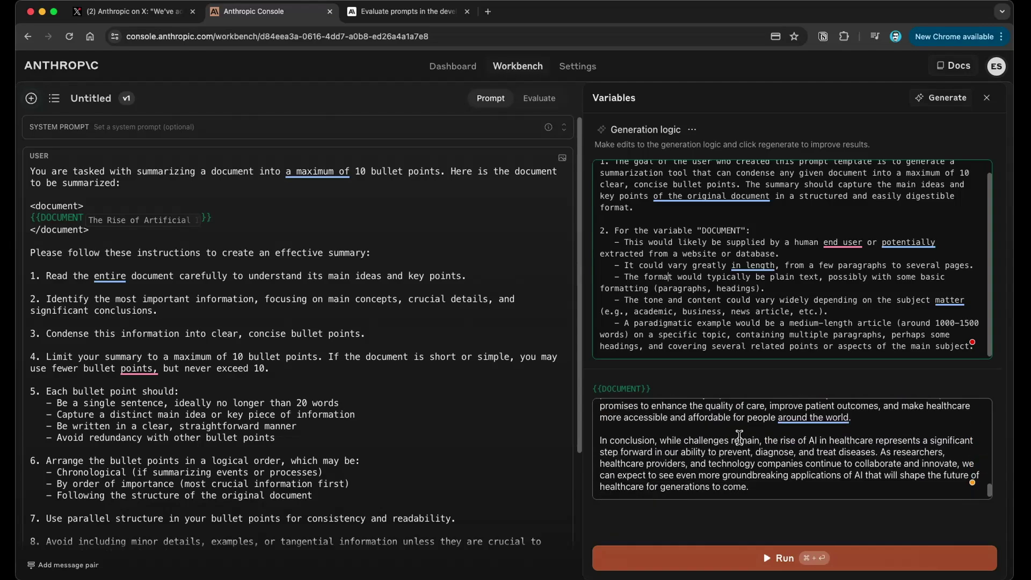
scroll(747, 440, up, 10)
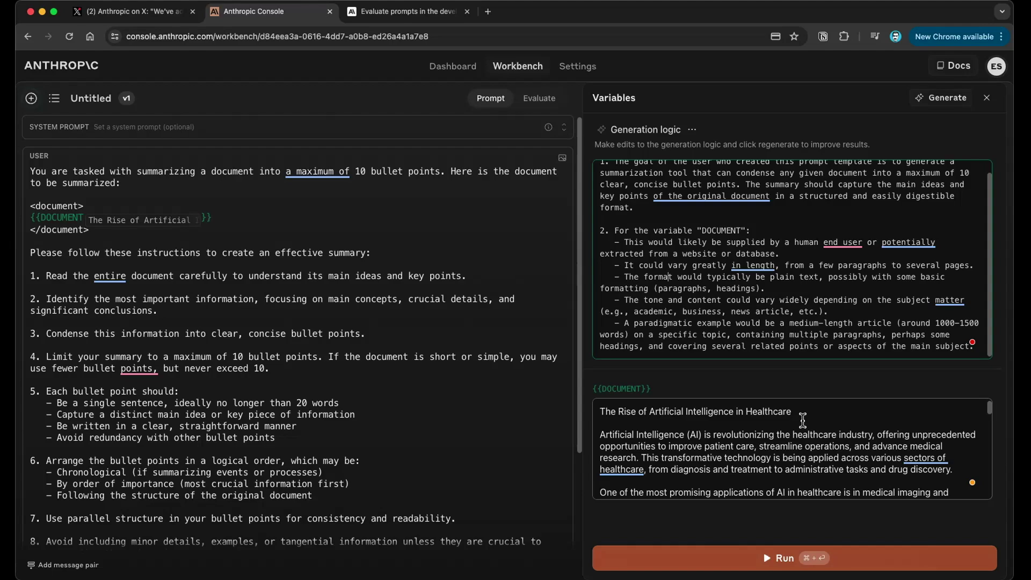
Run the prompt on the generated document and check the response's bullet points and summary tags against the prompt's instructions.
click(783, 557)
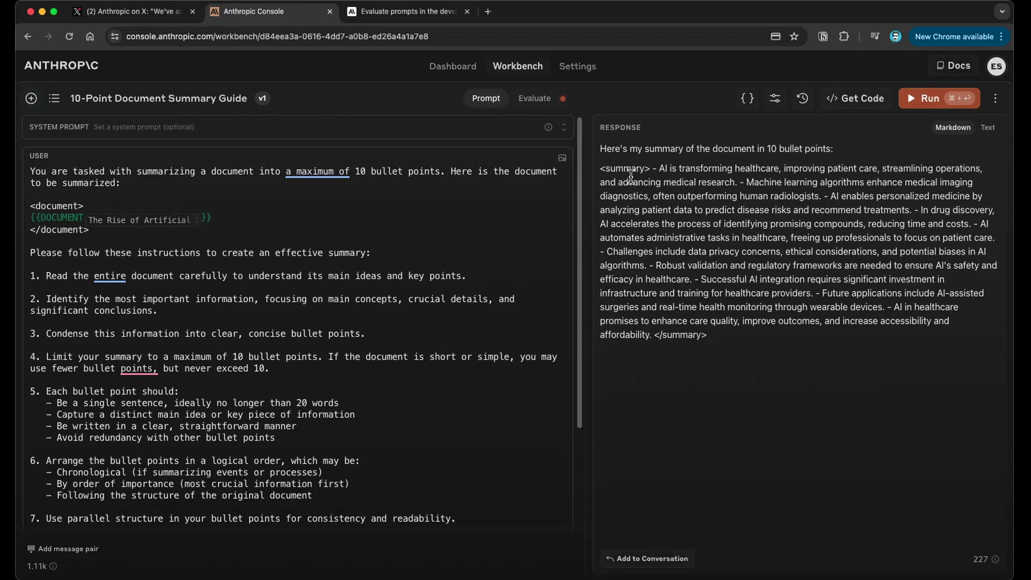
drag(767, 149, 831, 148)
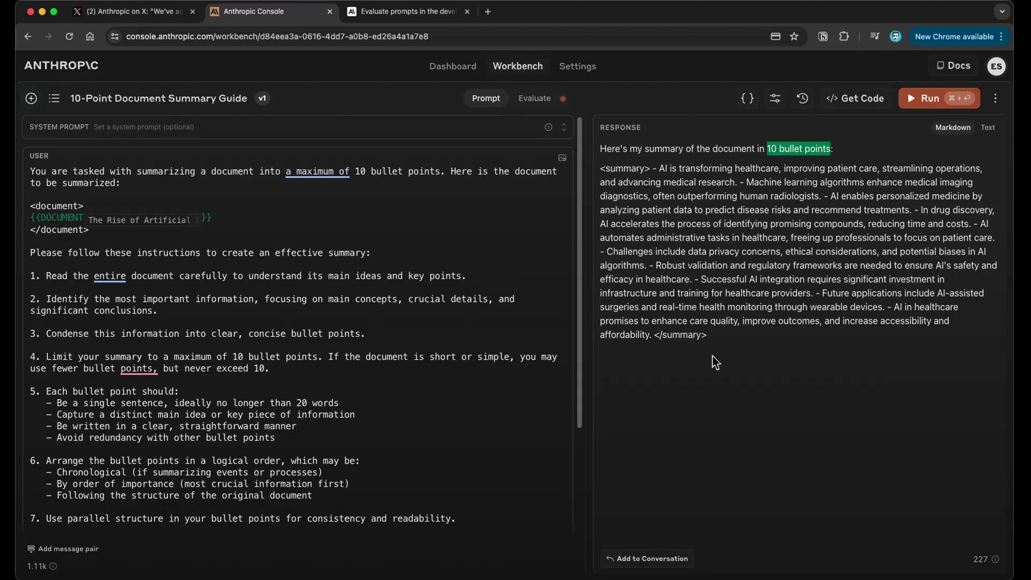
drag(708, 335, 655, 336)
drag(651, 168, 600, 124)
scroll(196, 293, down, 3)
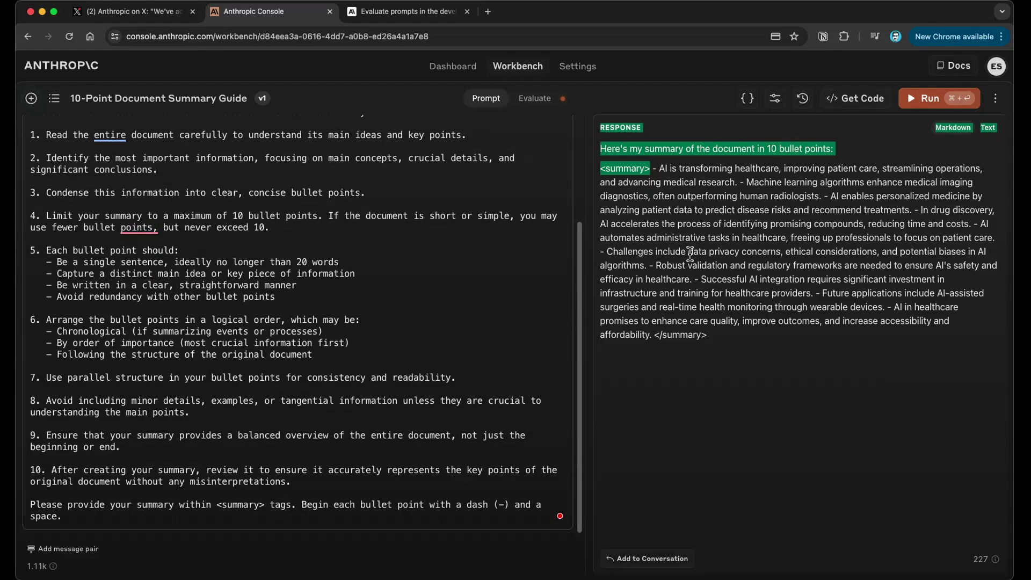
Display the response as plain text and compare its bullet points and summary tags with the prompt's output instructions.
click(697, 337)
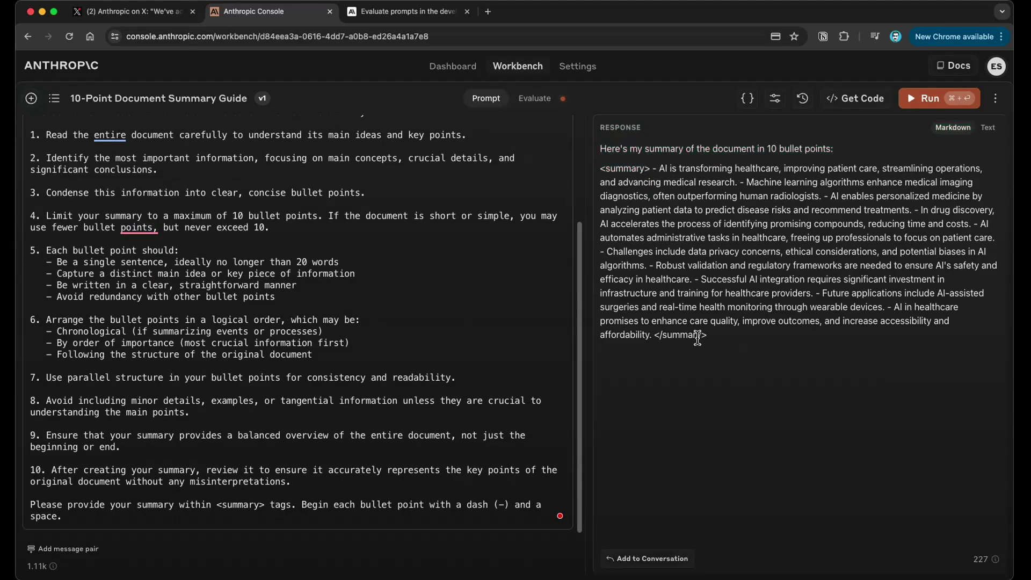
drag(719, 339, 652, 336)
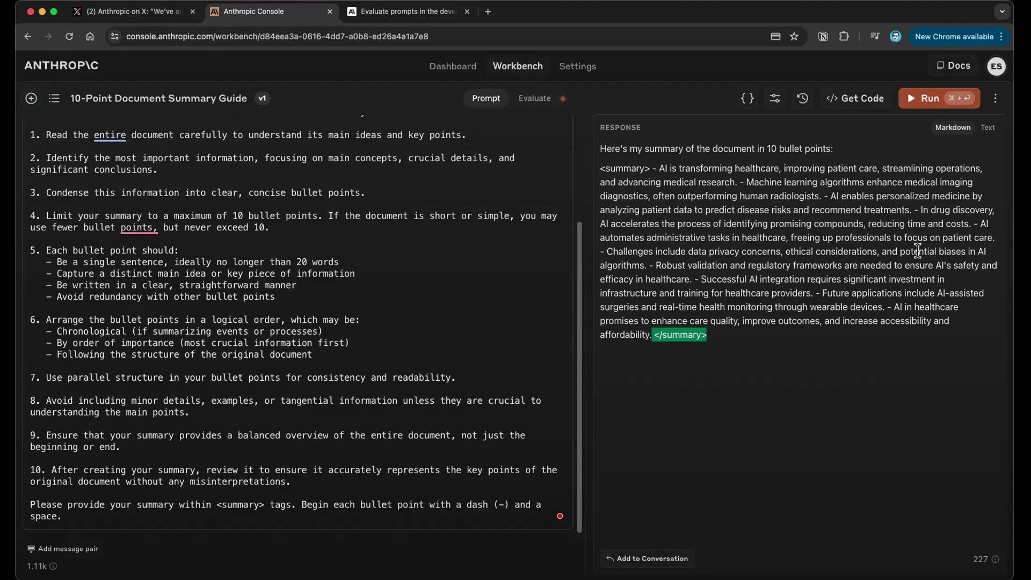
click(989, 128)
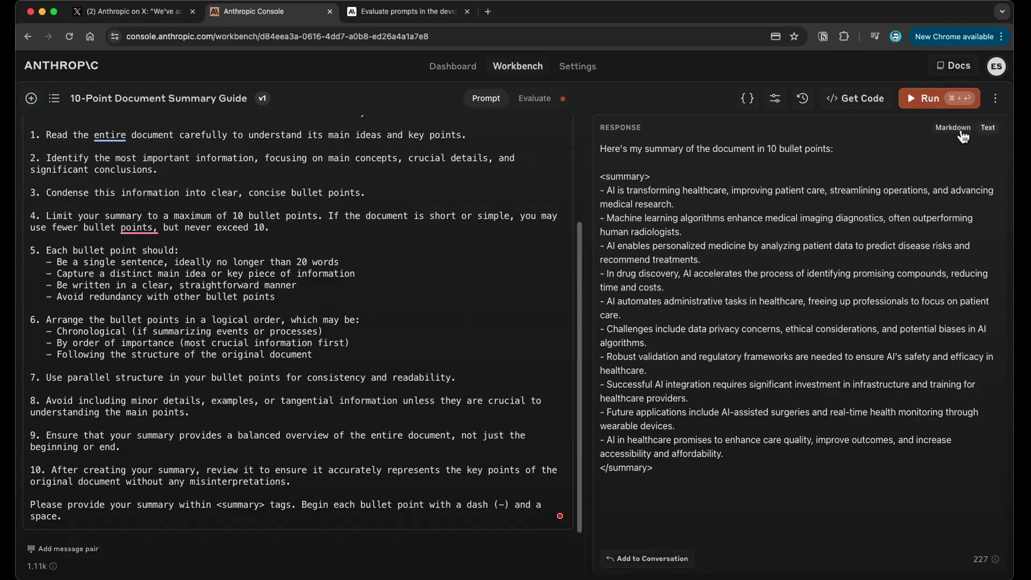
click(988, 129)
scroll(278, 218, up, 5)
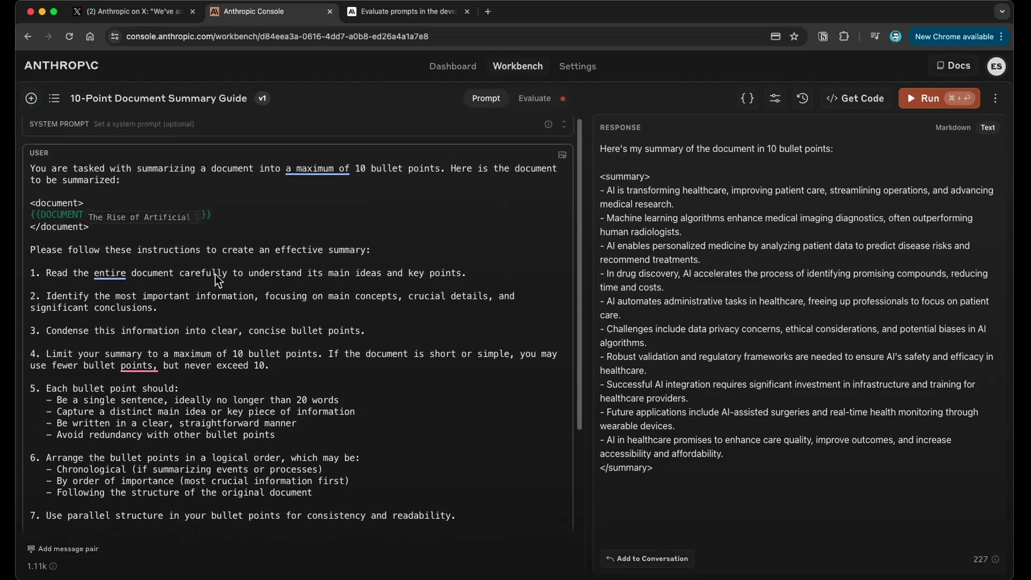
scroll(230, 274, down, 5)
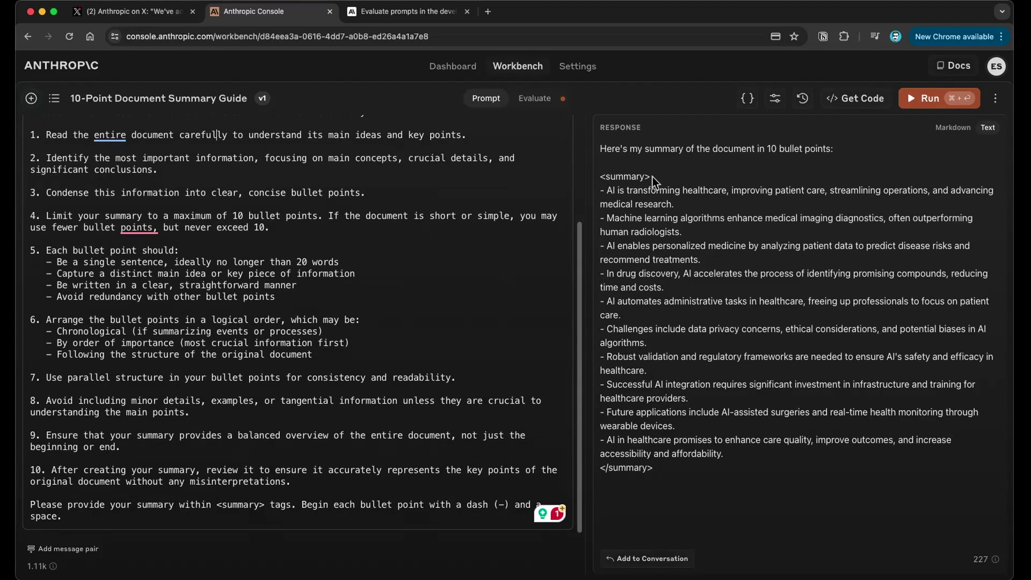
drag(651, 177, 602, 179)
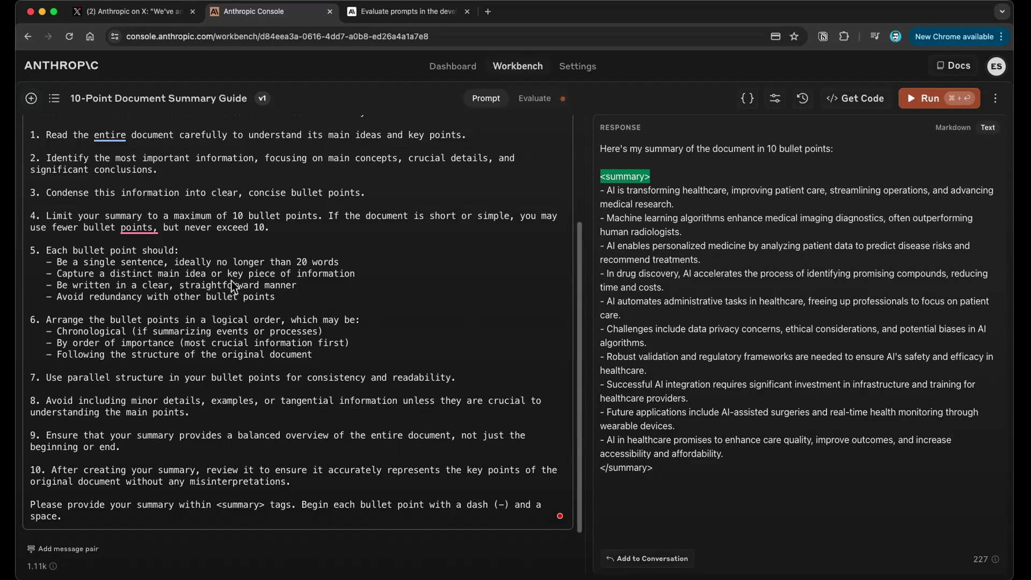
Open the prompt's evaluation view and show the prompt text above the test cases.
click(544, 107)
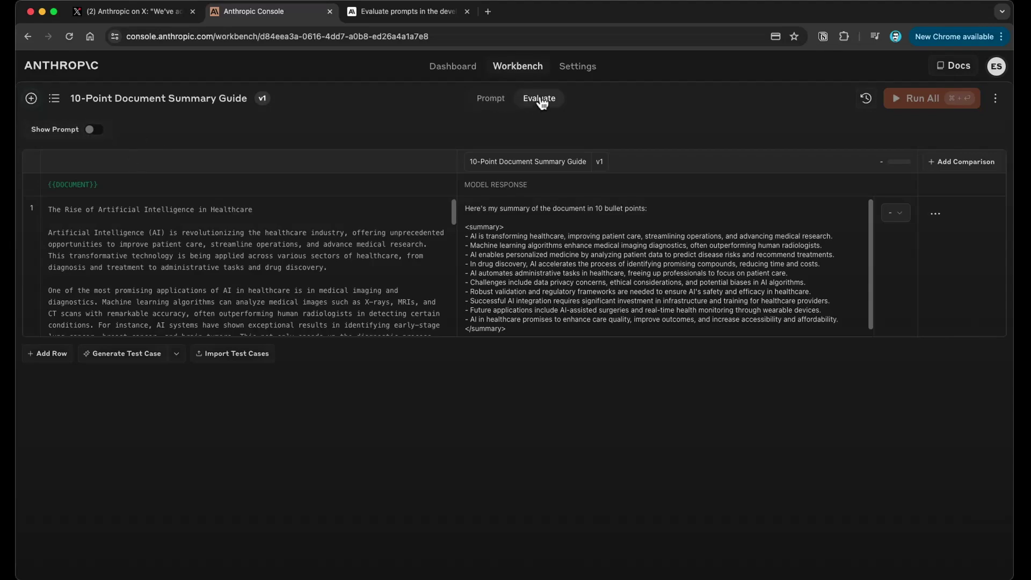
click(98, 131)
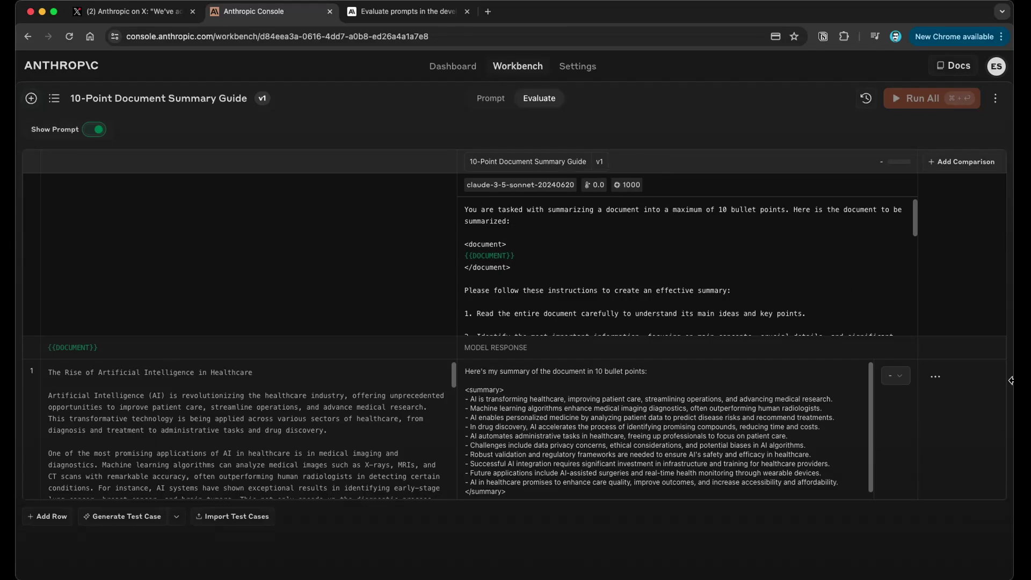
key(ctrl+alt+Return)
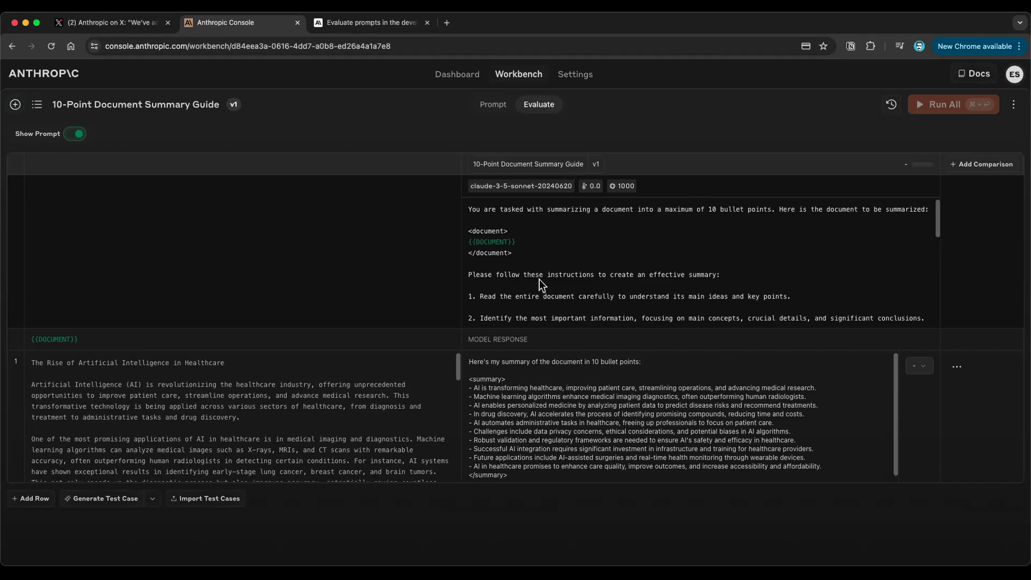
Review the prompt's instructions to the end and rate the first test case's model response 3 — Good.
scroll(560, 262, down, 8)
scroll(75, 397, down, 4)
scroll(116, 389, up, 4)
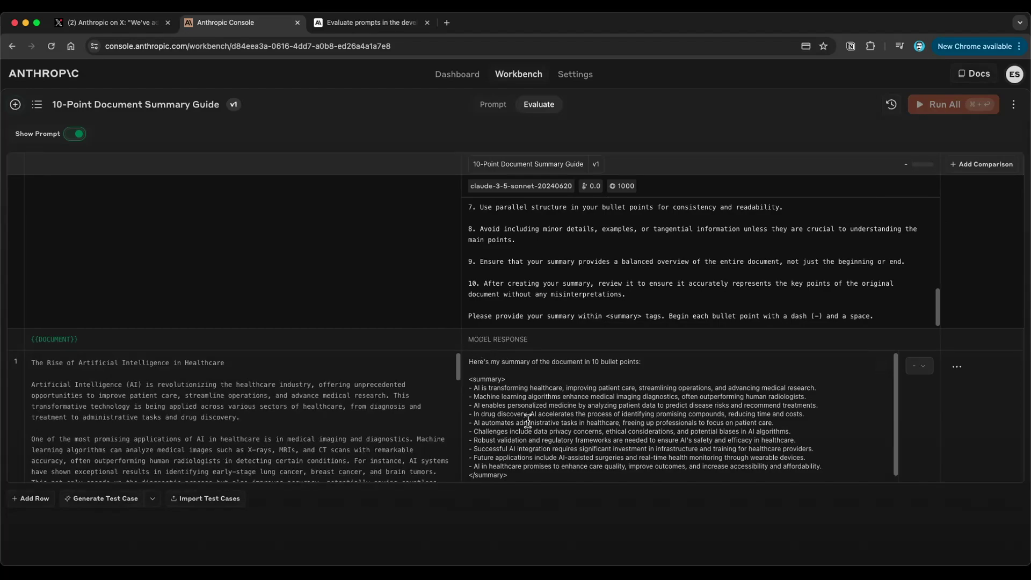
click(924, 368)
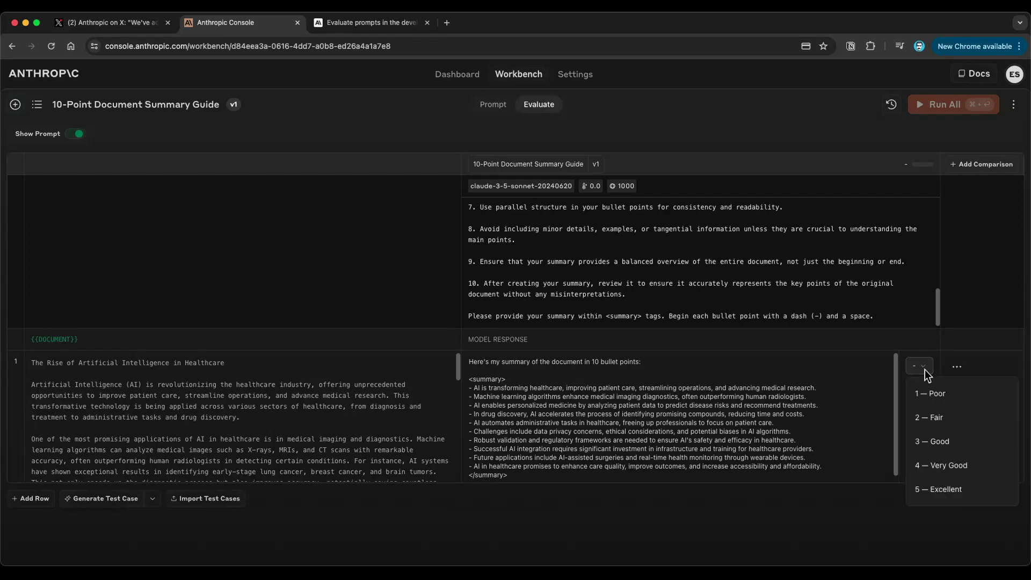
click(940, 449)
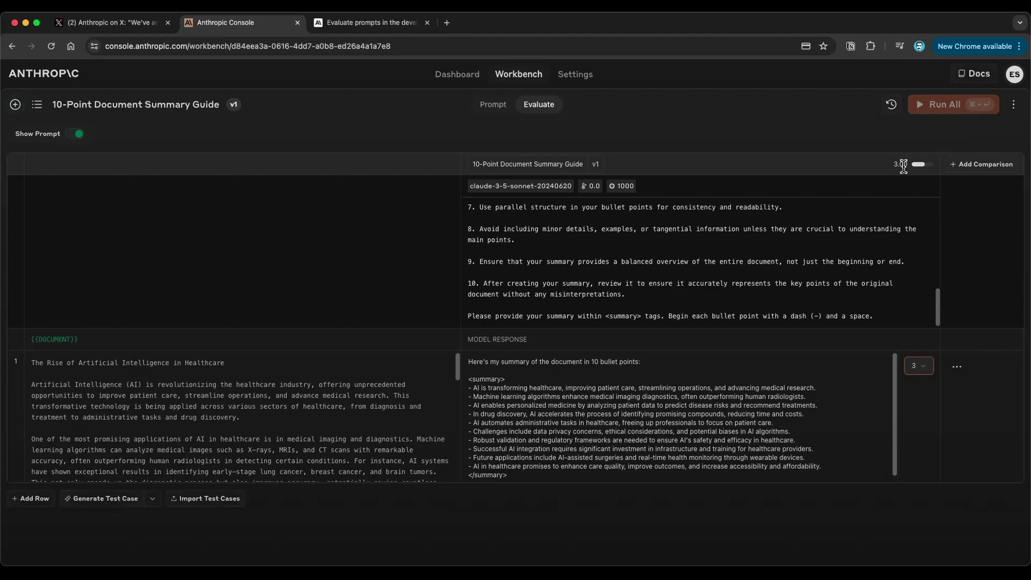
click(36, 500)
scroll(48, 472, down, 10)
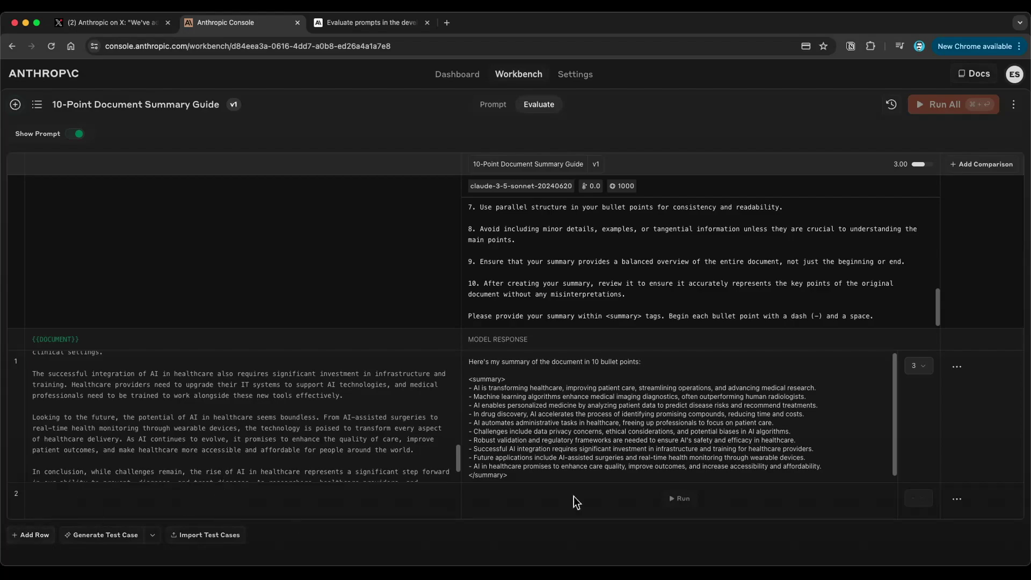
click(957, 500)
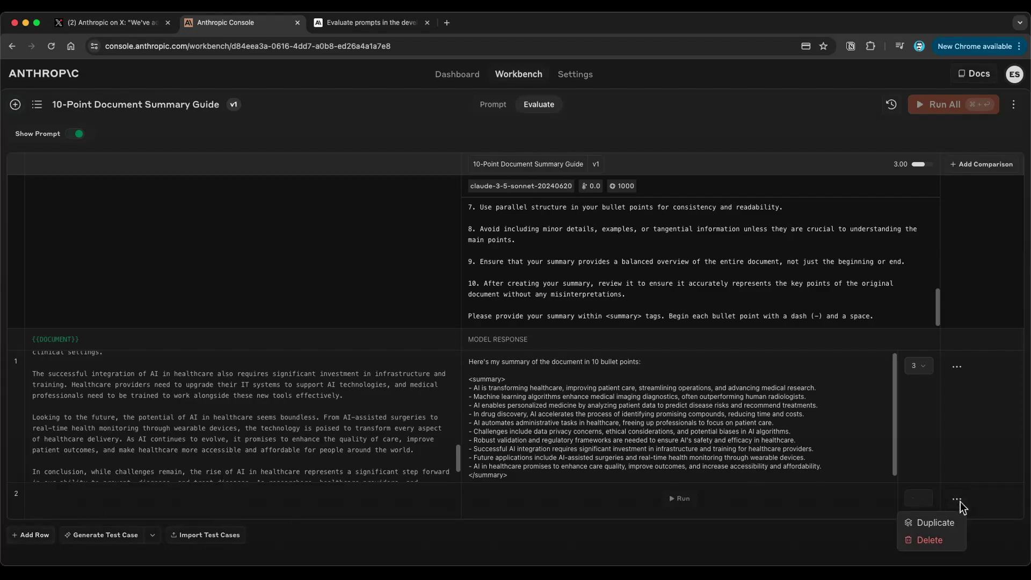
click(934, 538)
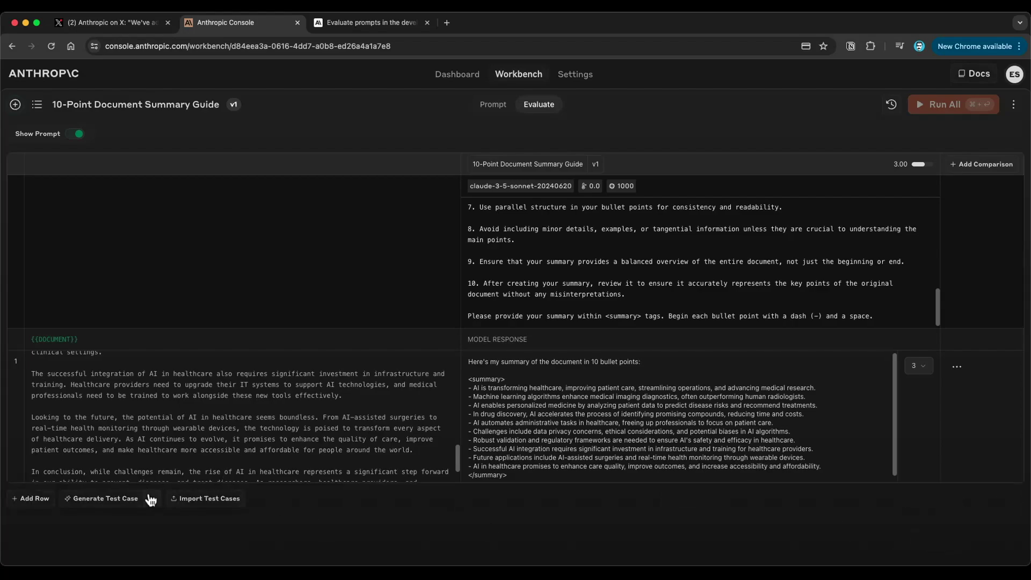
Inspect the CSV requirements for importing test cases and the options for generating a test case.
click(218, 500)
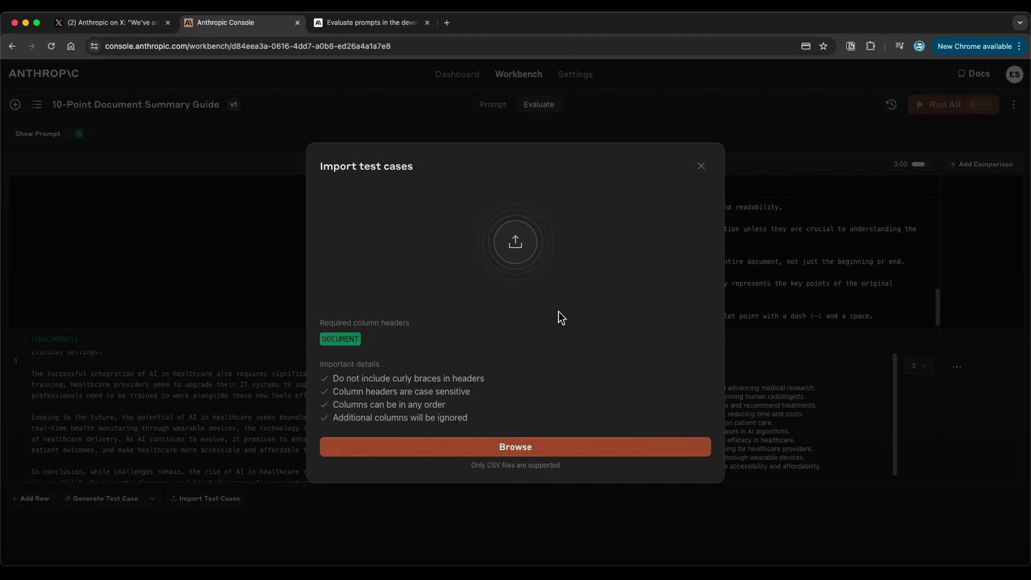
click(701, 167)
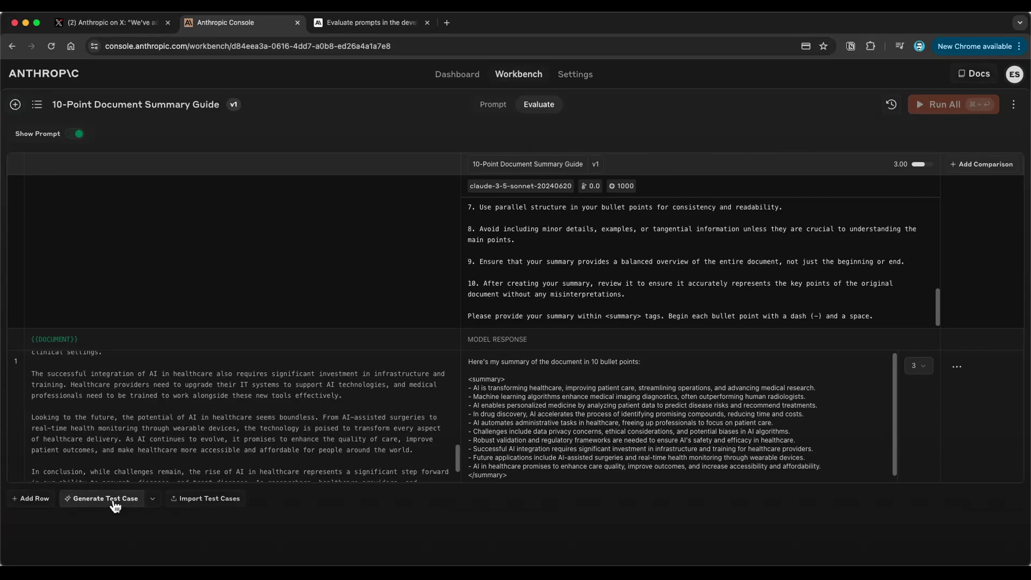
click(152, 499)
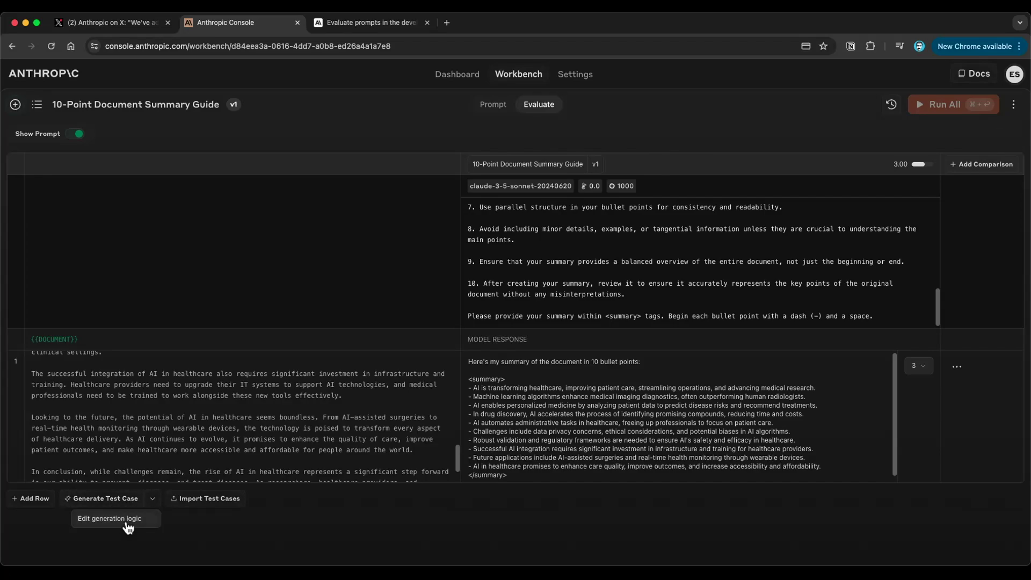
Generate a second test case and look over its generated document.
click(101, 503)
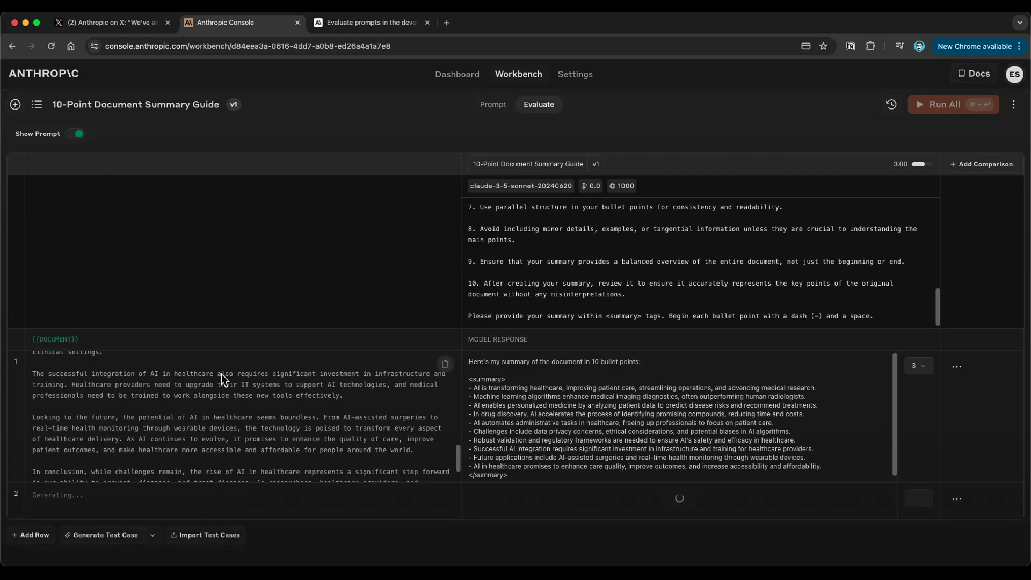
scroll(144, 471, down, 3)
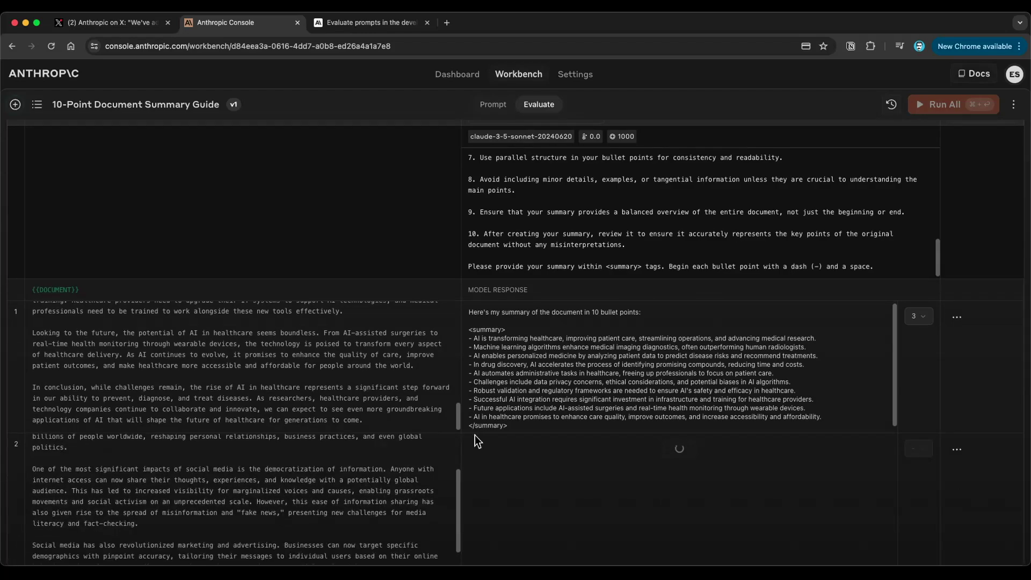
scroll(266, 440, up, 2)
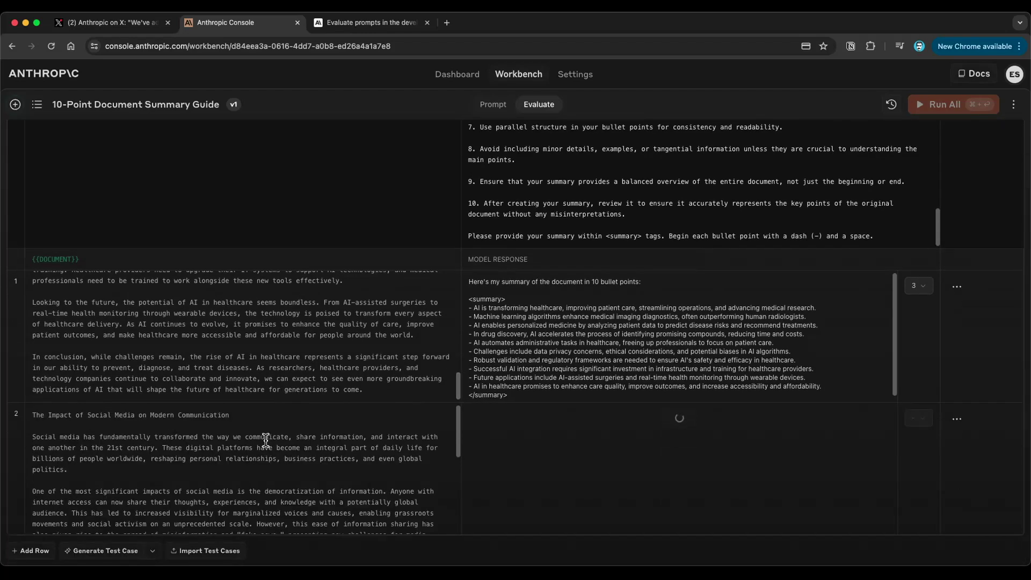
click(211, 442)
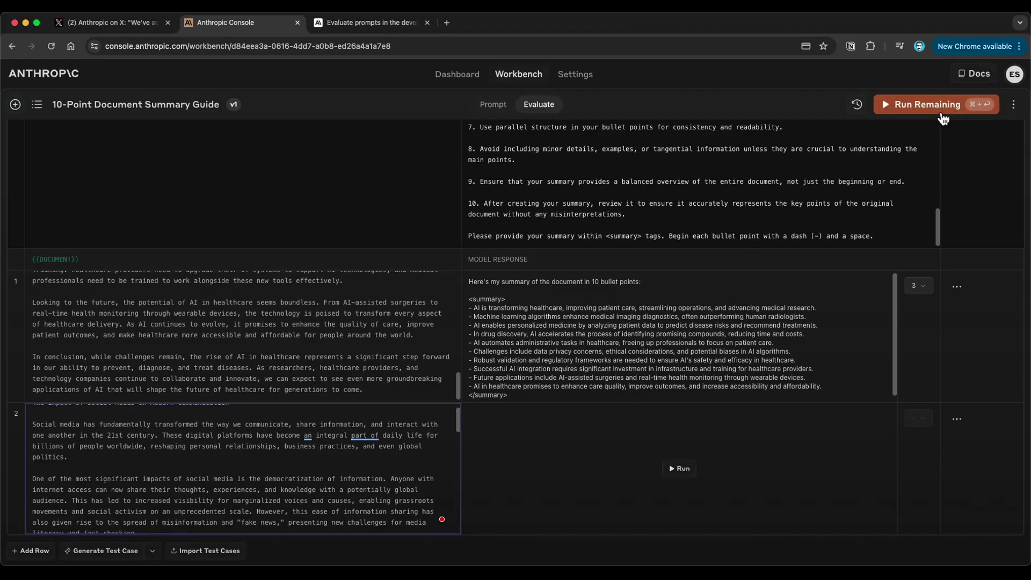
Run the prompt on the second test case, rate its response 4 — Very Good and check the prompt's overall score.
click(682, 470)
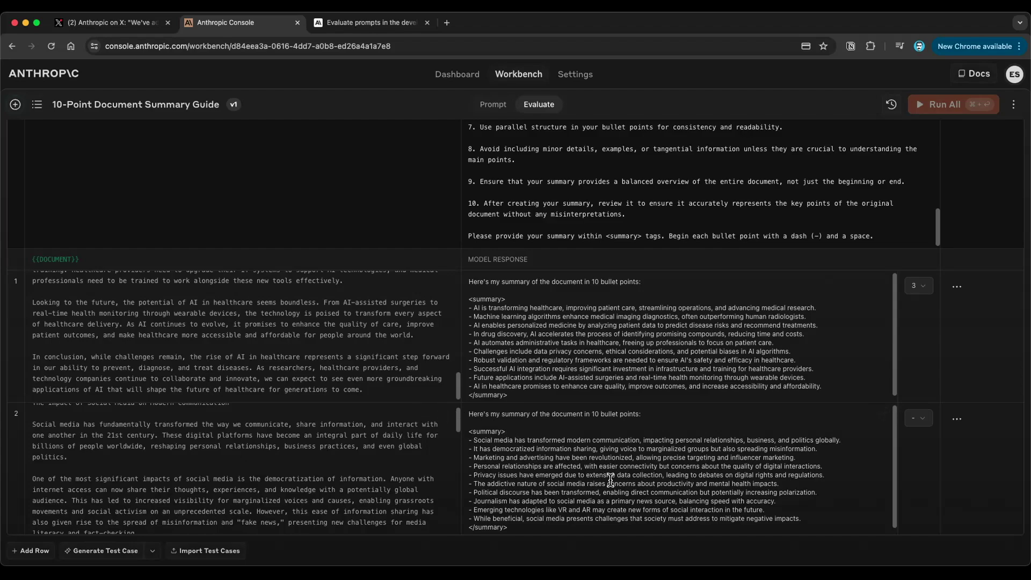
click(919, 418)
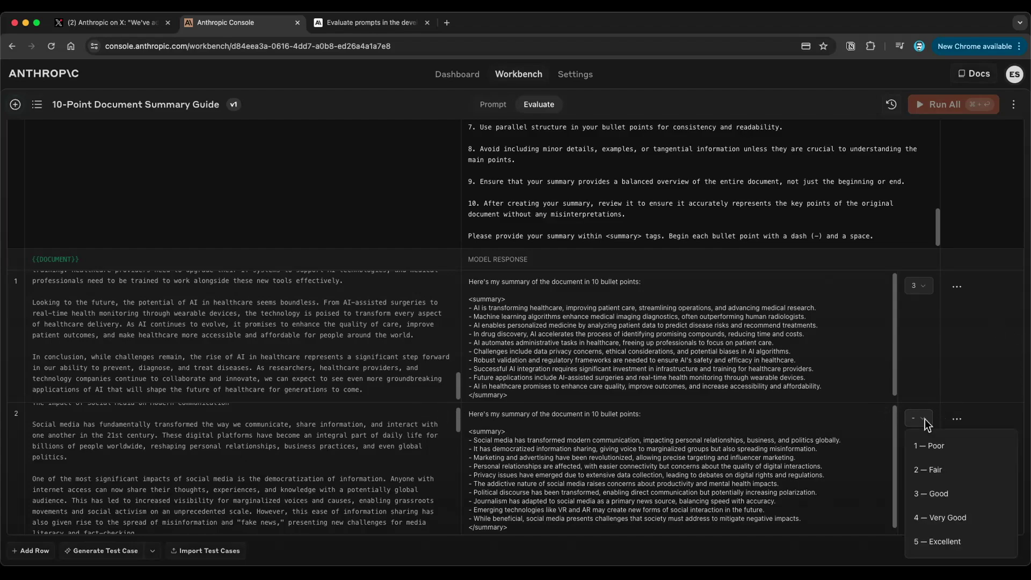
click(948, 519)
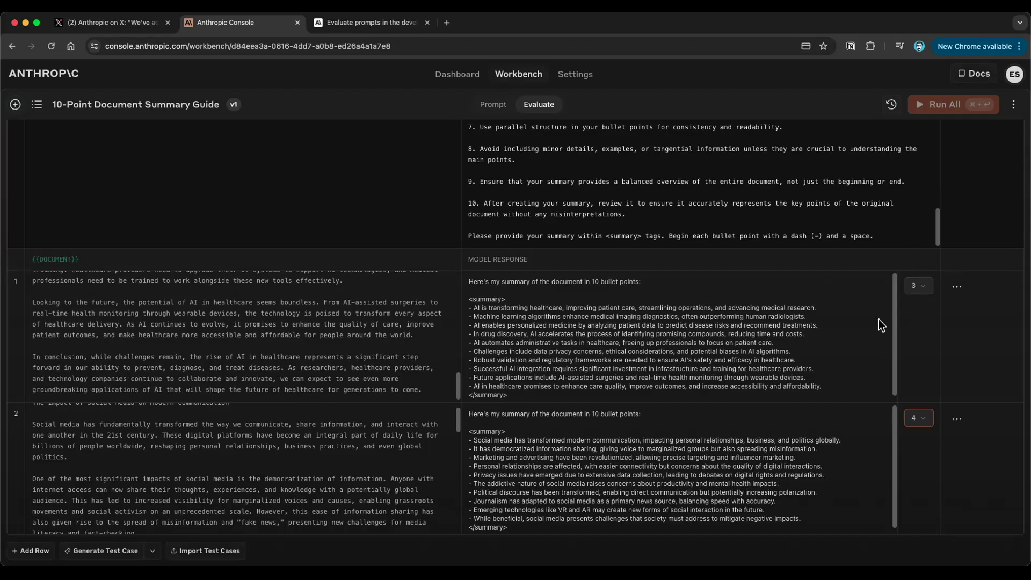
scroll(892, 308, up, 3)
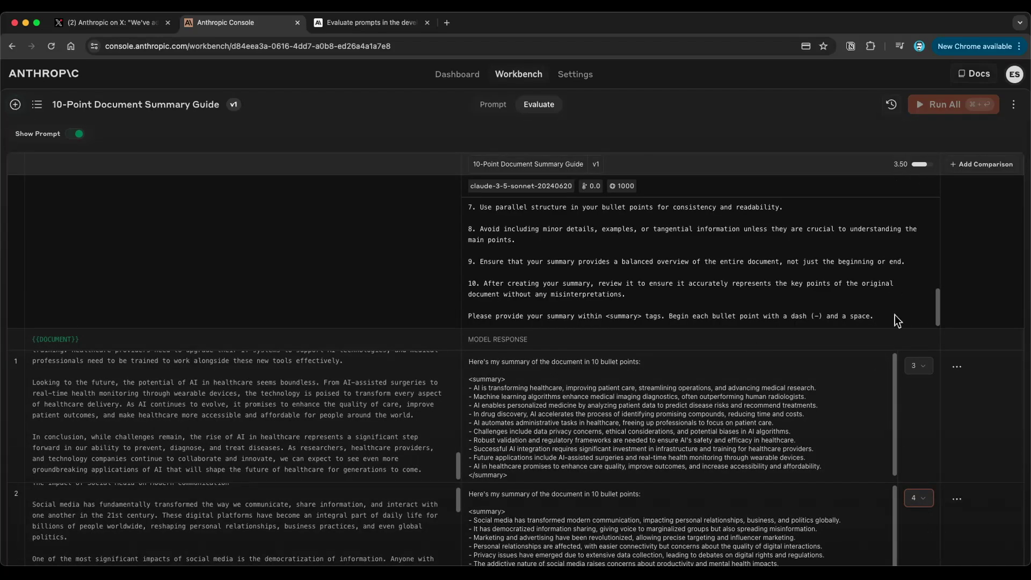
scroll(895, 315, down, 3)
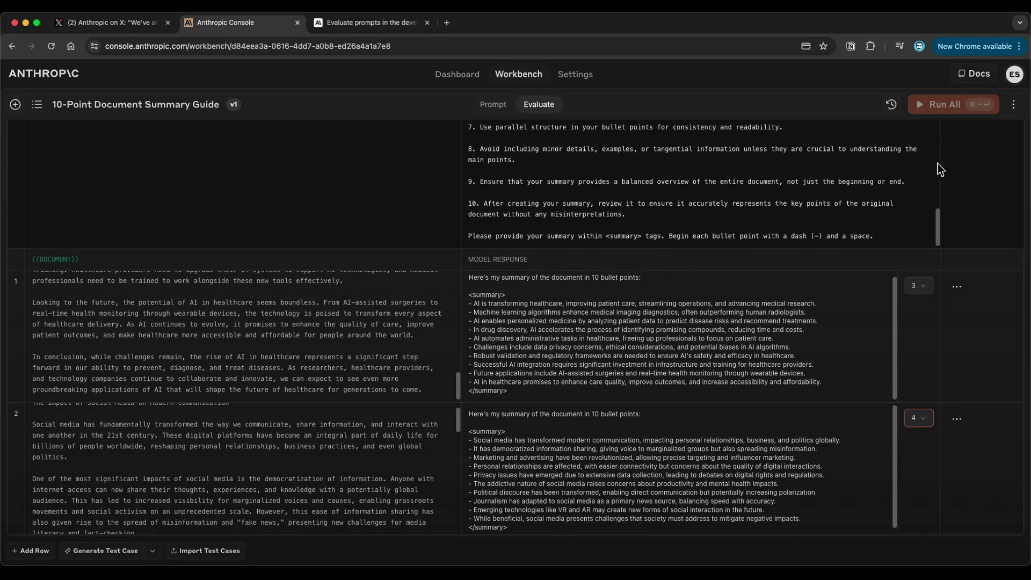
Append "Try not to use too much descriptive words." to instruction 3 of the prompt and rerun it to review the new response.
click(493, 105)
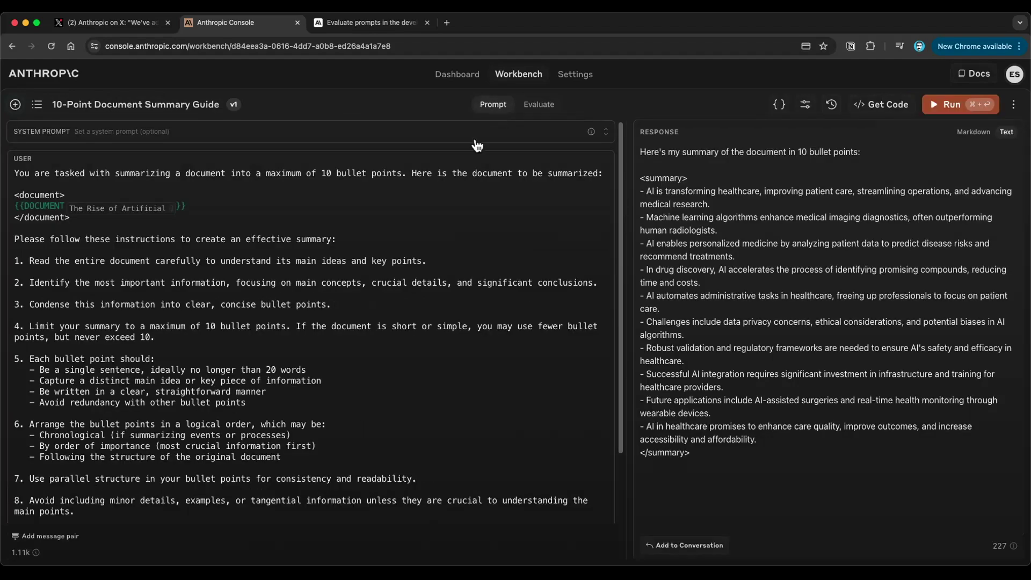
scroll(355, 246, down, 3)
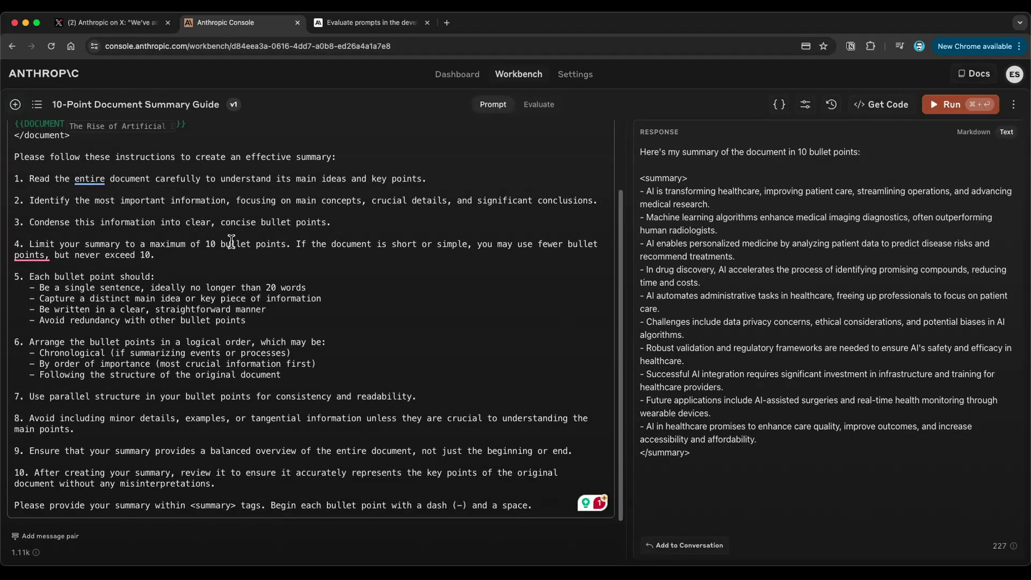
click(339, 222)
text(Try not to )
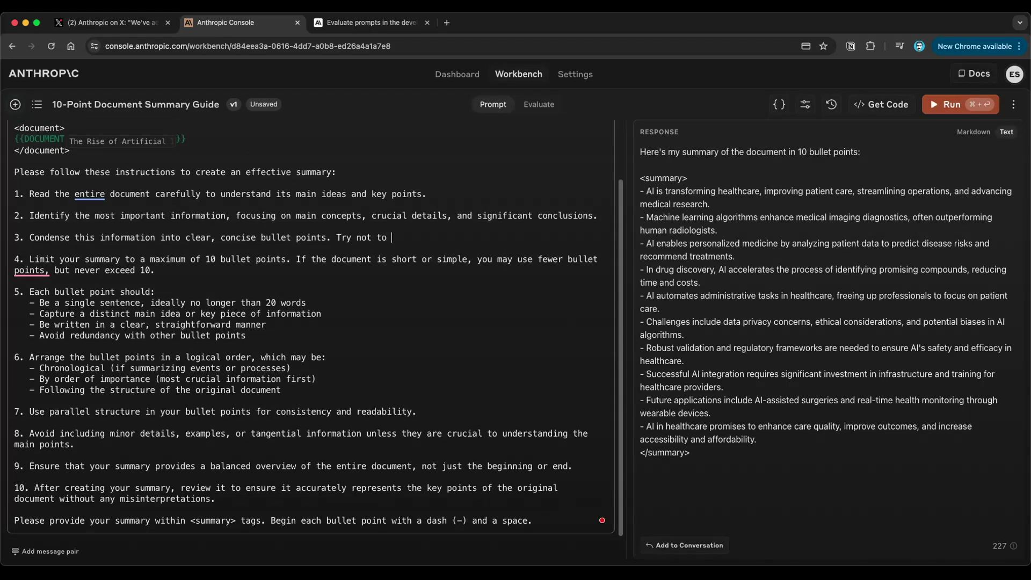
text(use too much descriptive words.)
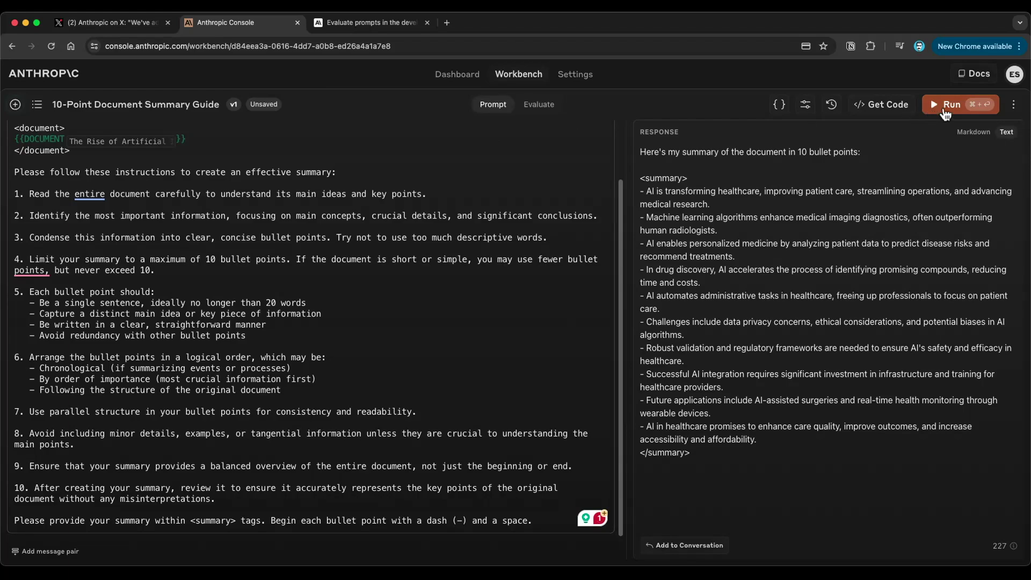
click(943, 109)
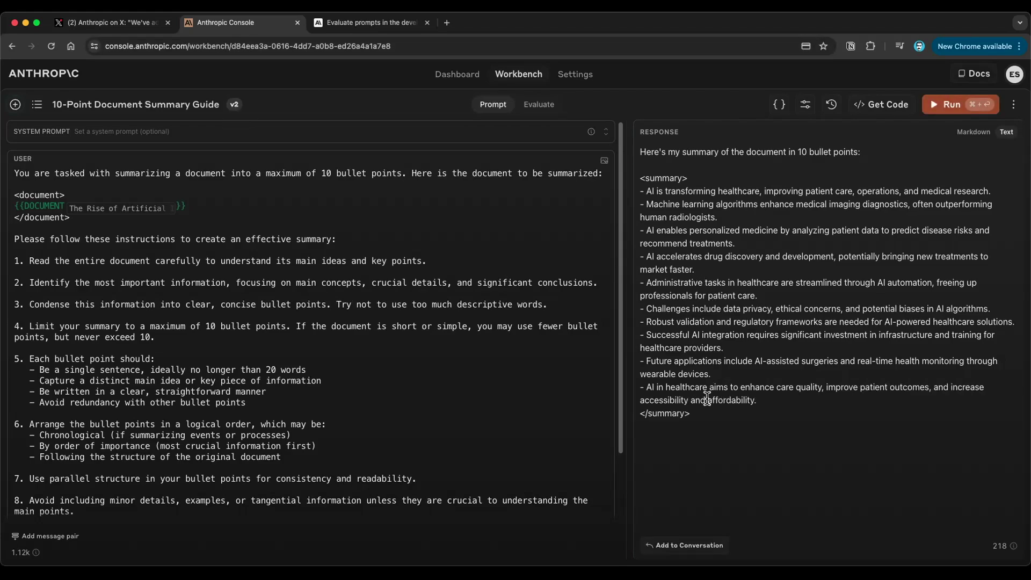
drag(706, 418, 635, 149)
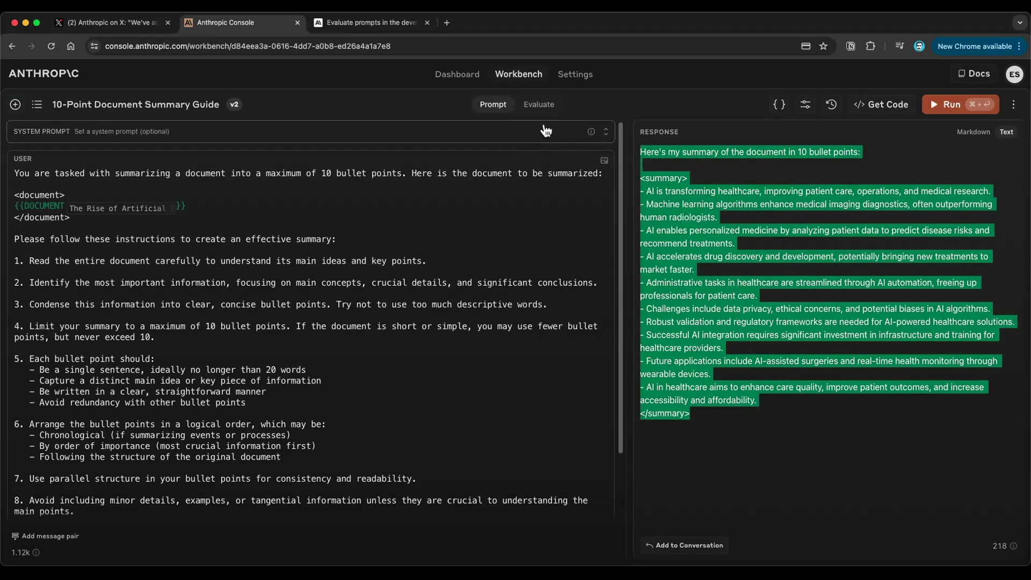
In the evaluation view, add a comparison of the current prompt against version v1 of 10-Point Document Summary Guide.
click(538, 105)
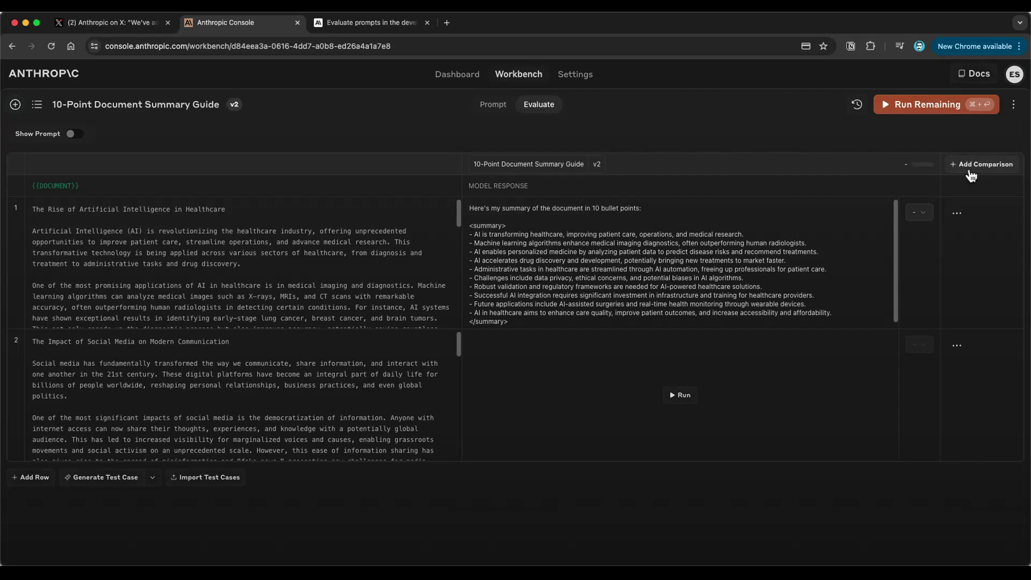
click(971, 175)
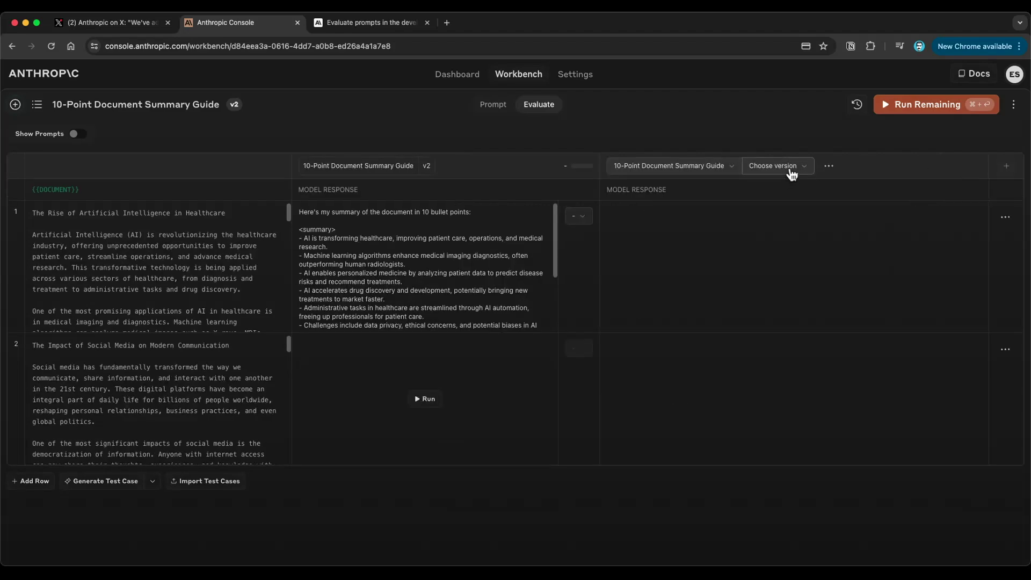
click(791, 173)
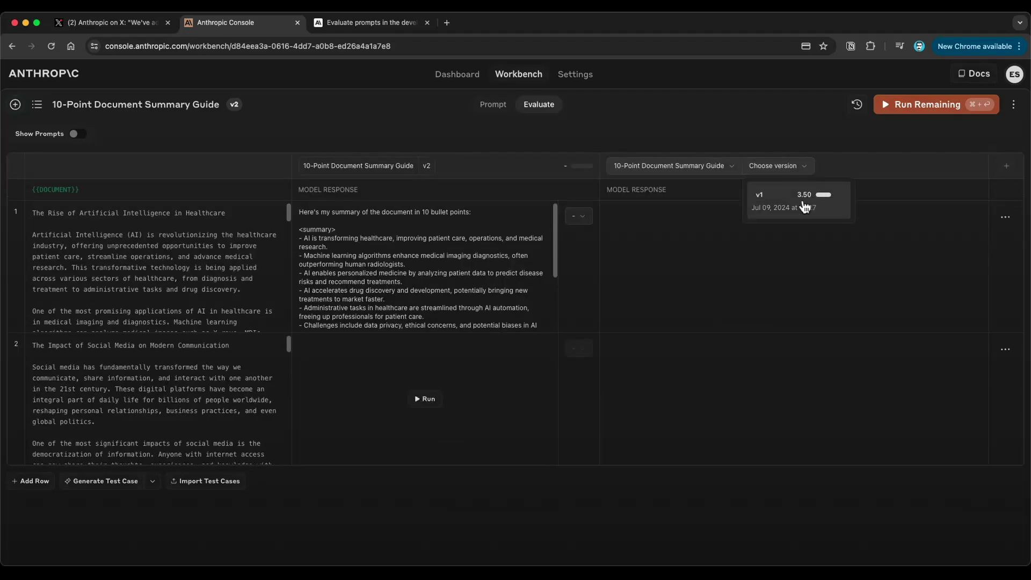
click(802, 207)
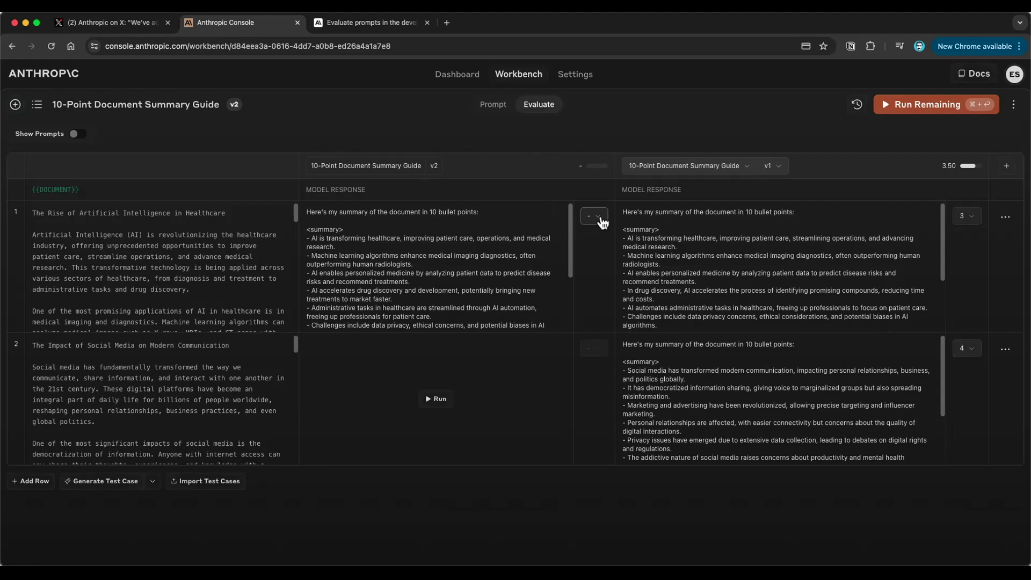
Rate v2's response to the first test case 4, and run v2 on the second test case and rate that response 3.
click(596, 216)
click(588, 402)
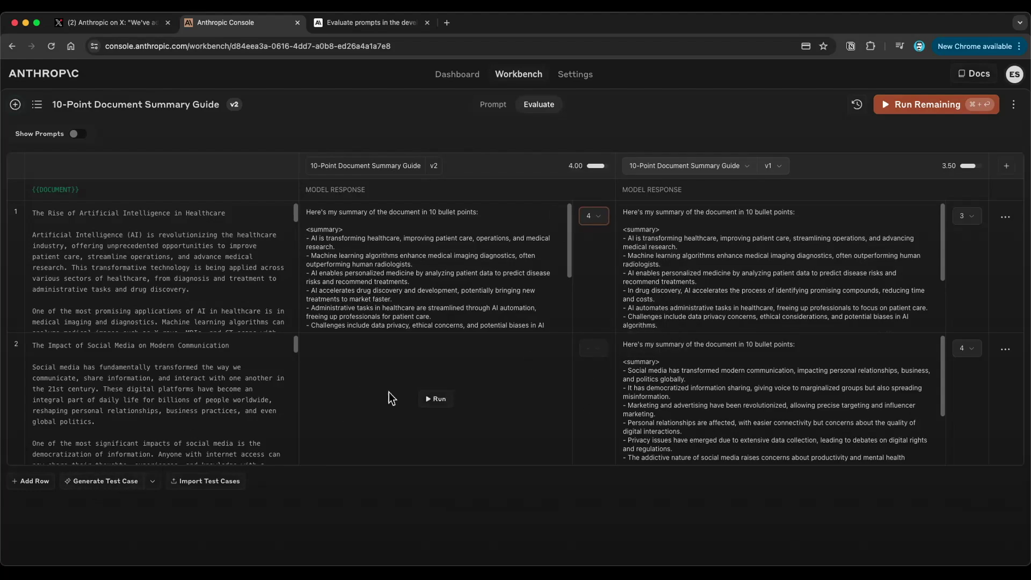
click(436, 399)
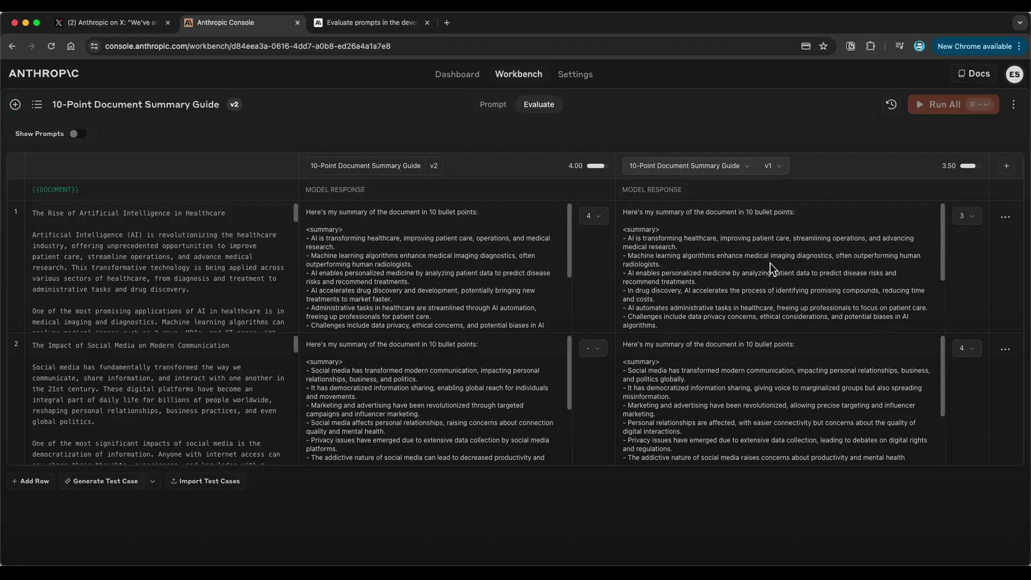
click(597, 347)
click(611, 434)
Read through the source document of the first test case, on AI in healthcare, to check it against the summaries.
scroll(191, 270, down, 10)
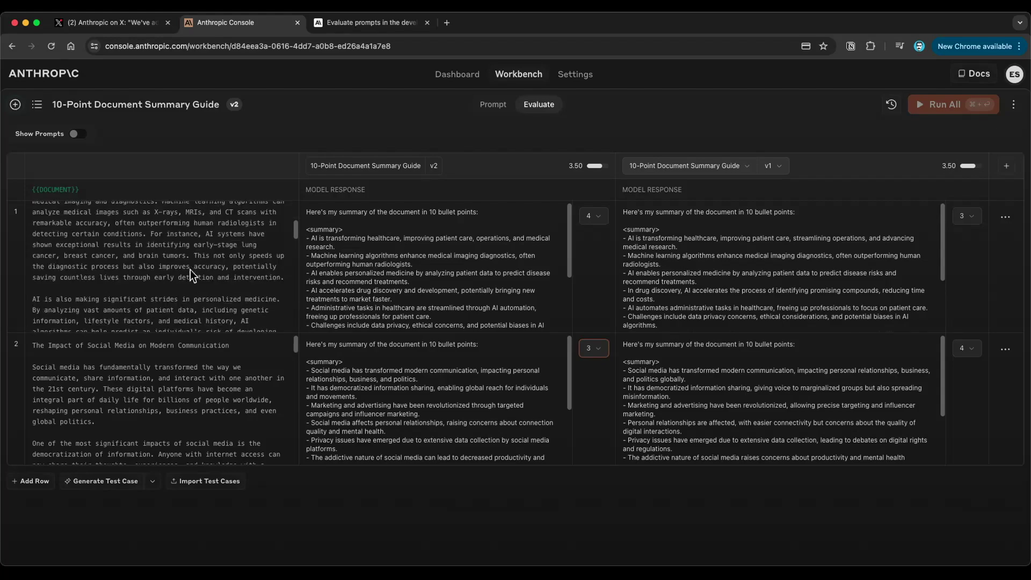
scroll(197, 273, down, 2)
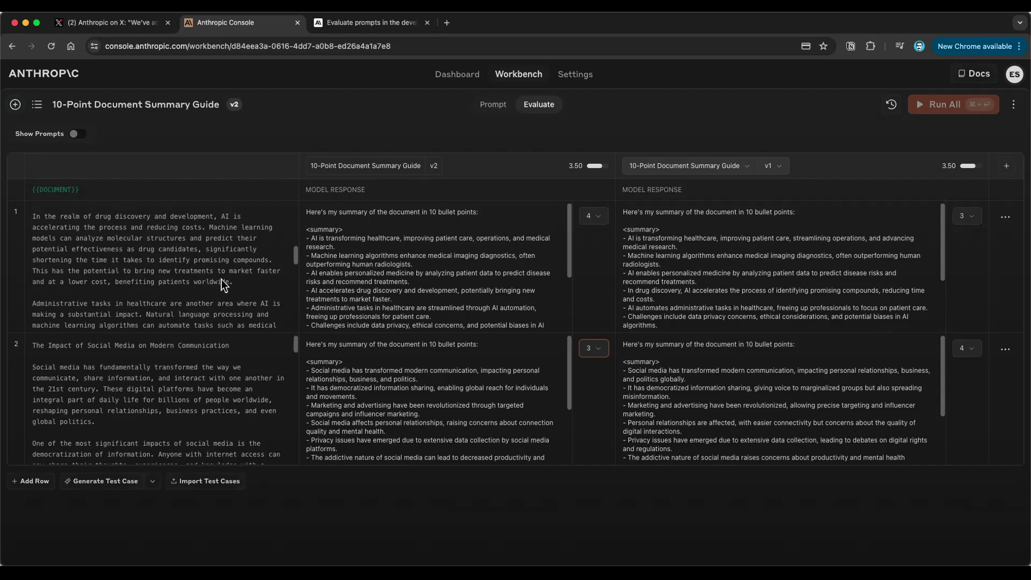
scroll(223, 285, down, 2)
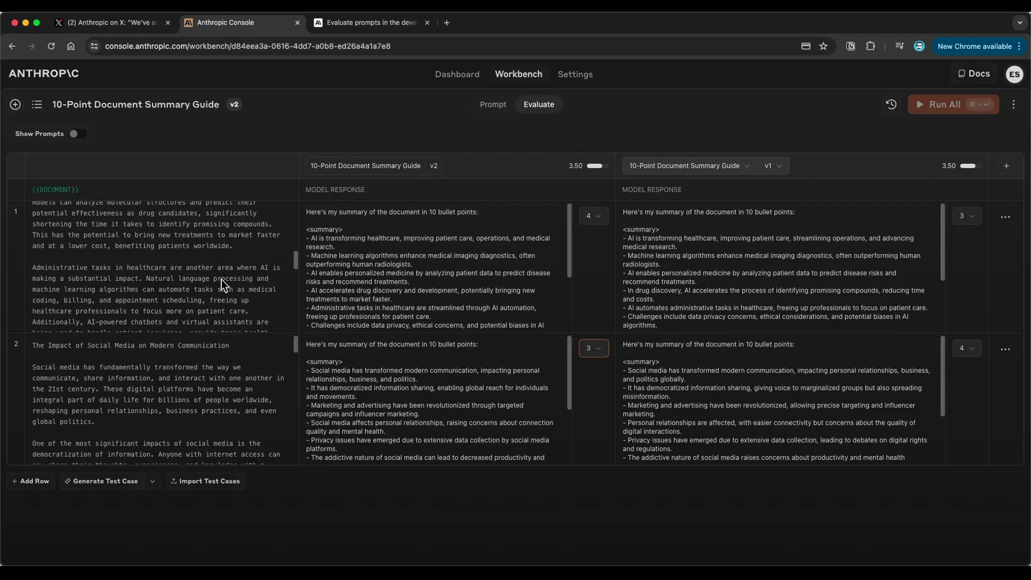
scroll(190, 260, down, 10)
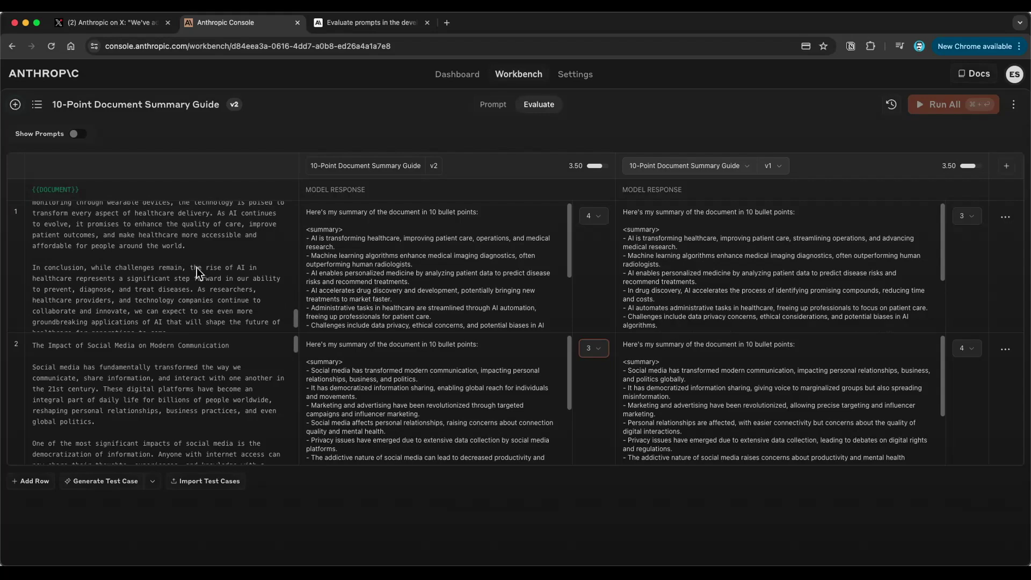
scroll(195, 268, up, 10)
scroll(196, 267, up, 4)
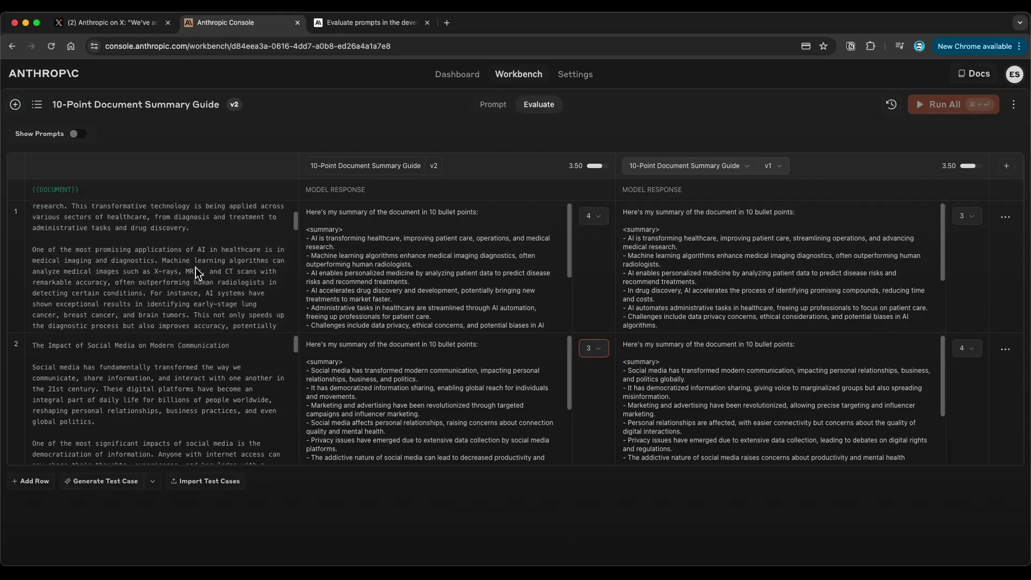